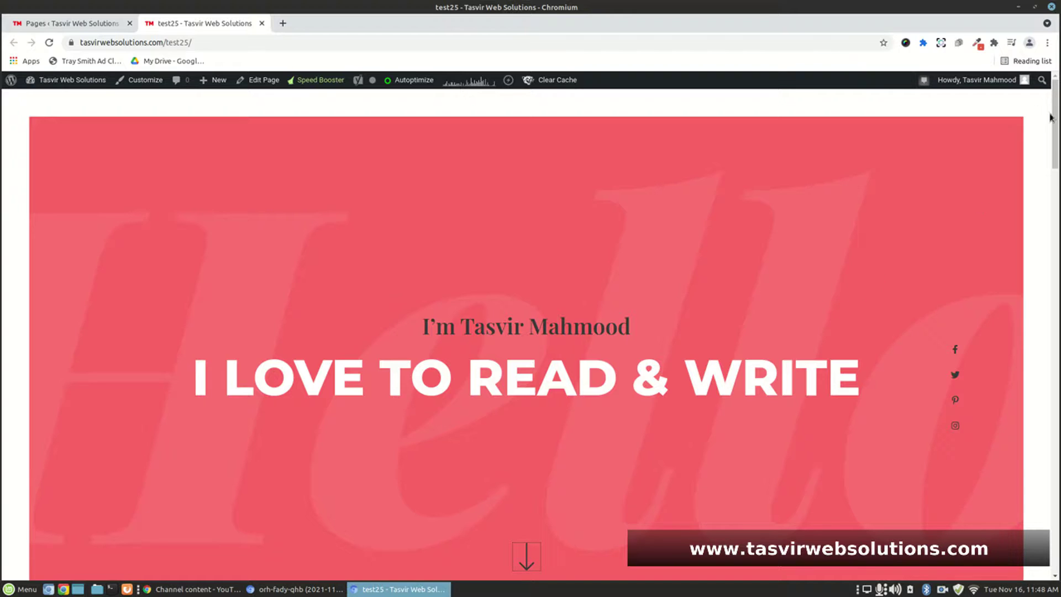
- Open the test25 edit screen in a new tab from the admin bar's Edit Page link
mouse_move(1055, 117)
mouse_down()
mouse_move(1056, 547)
mouse_move(1056, 119)
mouse_up()
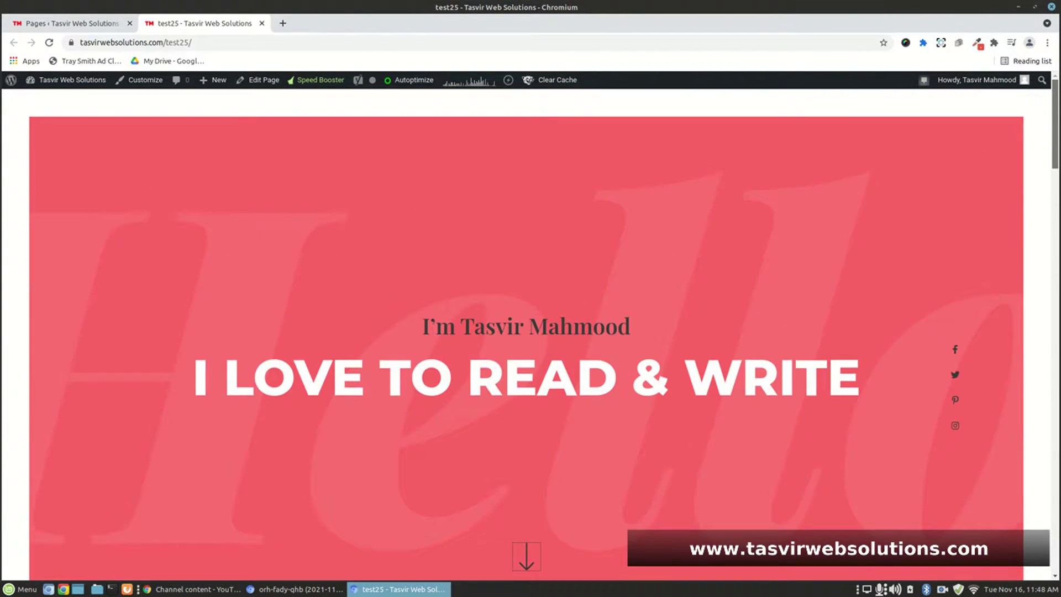
right_click(284, 83)
click(301, 91)
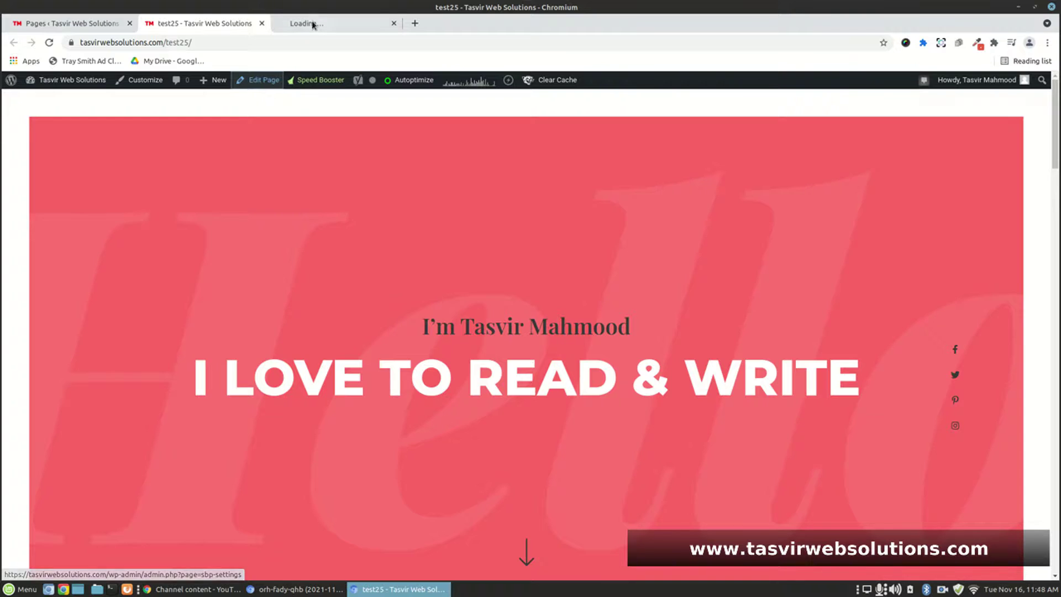
click(331, 22)
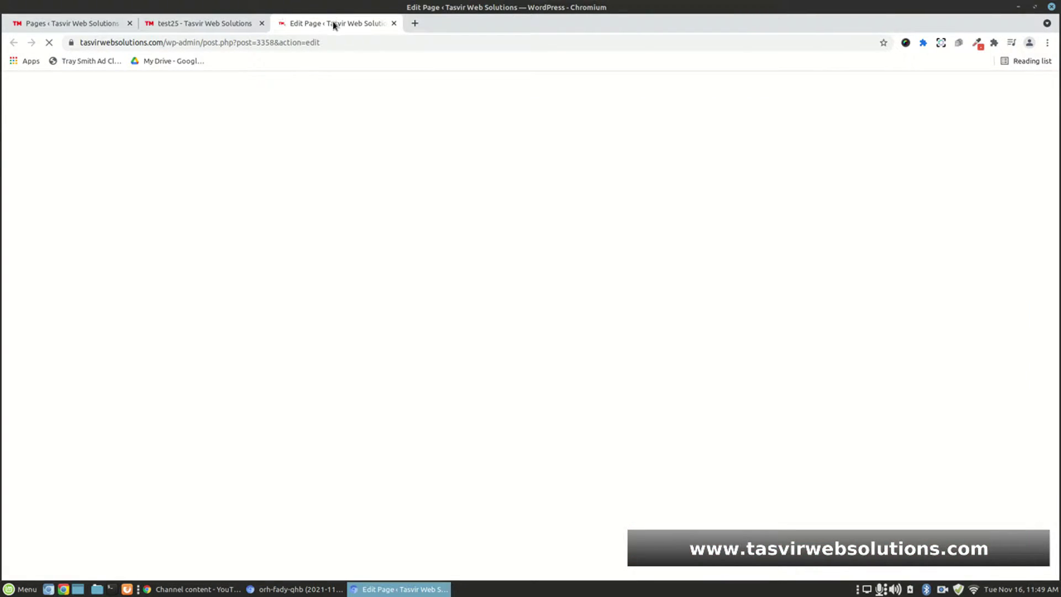
click(165, 25)
click(363, 31)
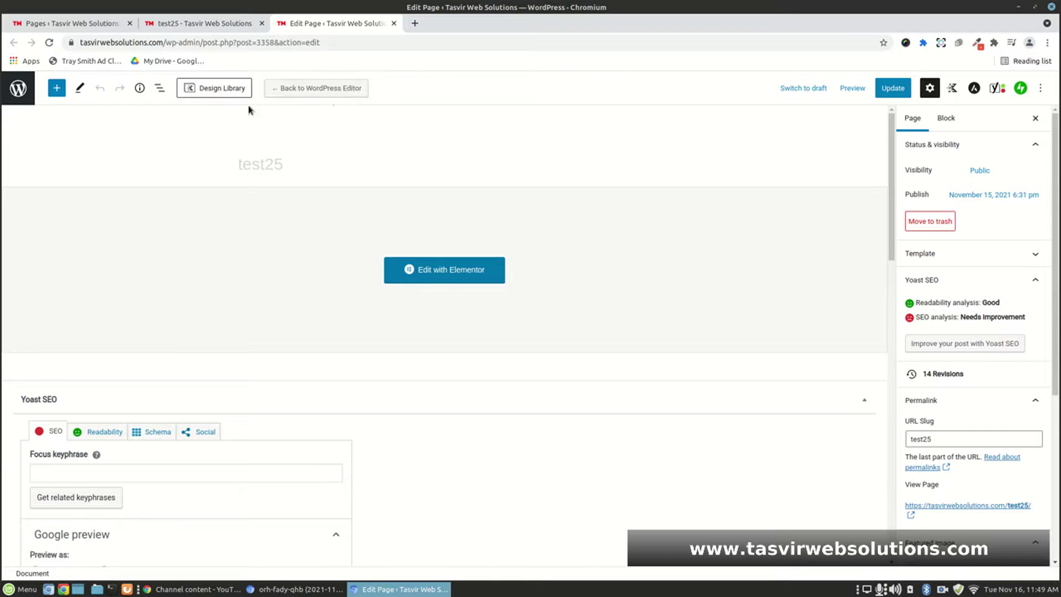
- Leave Elementor for the default WordPress editor, confirm with Continue, and review the Classic block content
click(304, 93)
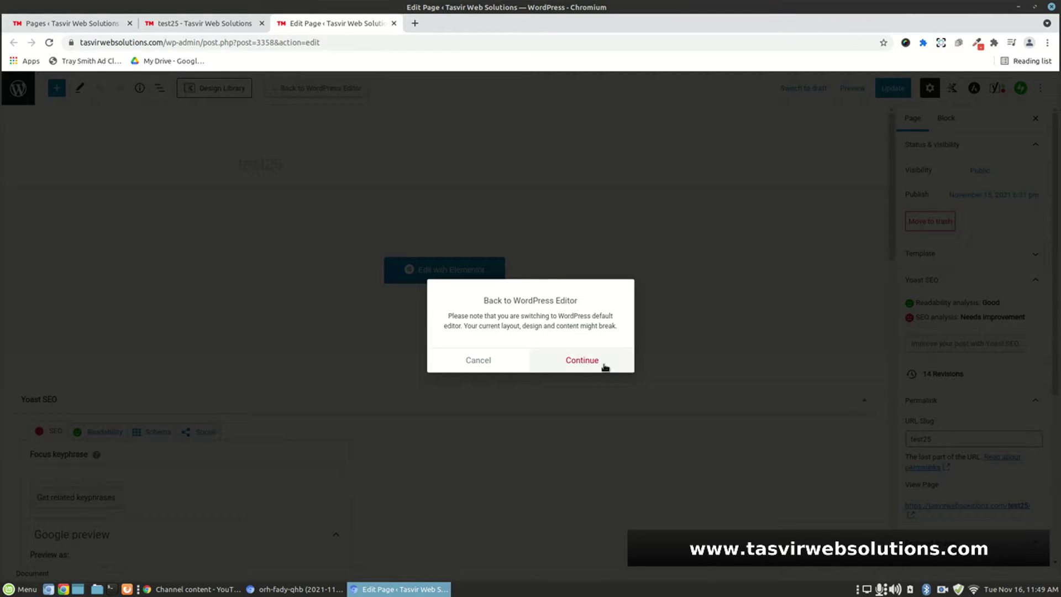
click(582, 361)
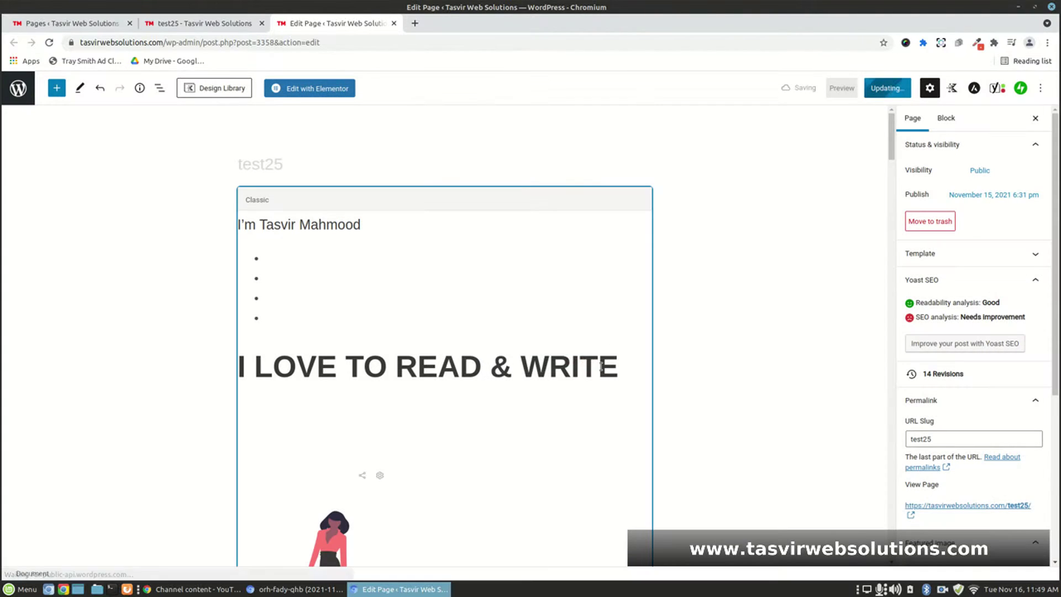
scroll(433, 348, down, 3)
scroll(433, 348, down, 7)
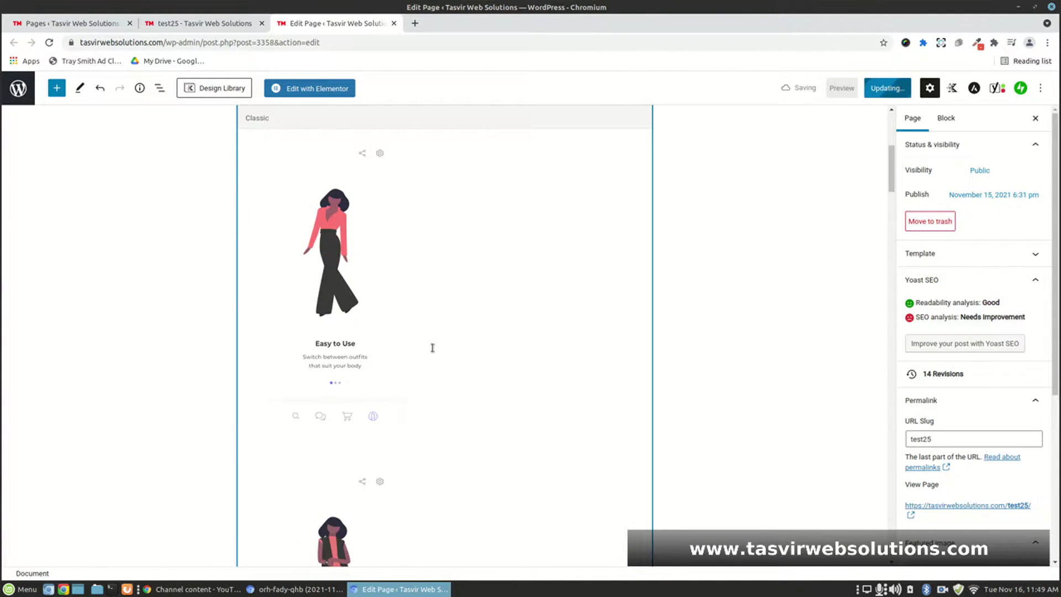
scroll(433, 347, down, 16)
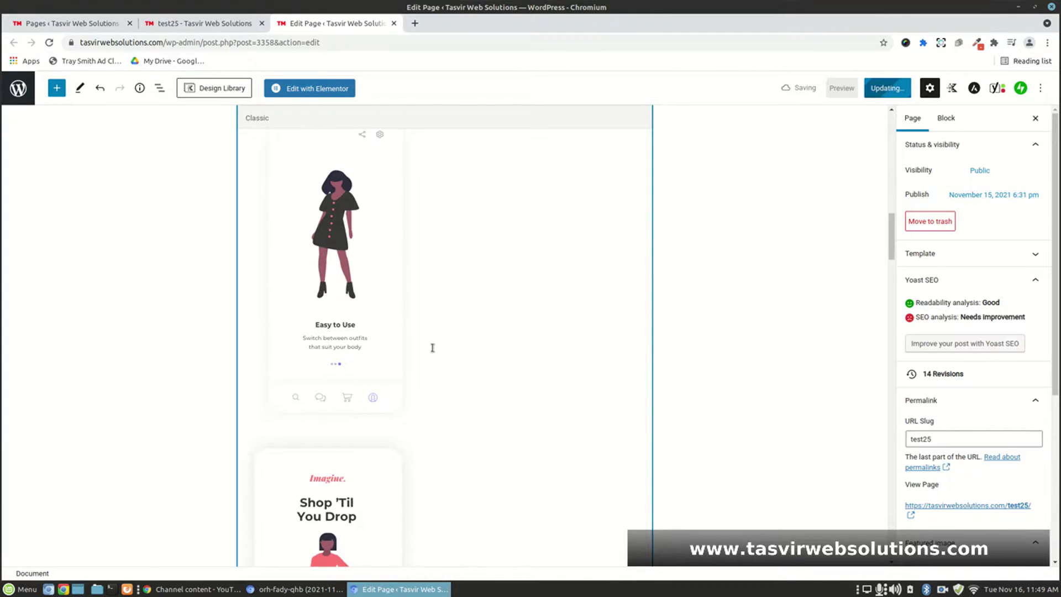
scroll(433, 348, down, 16)
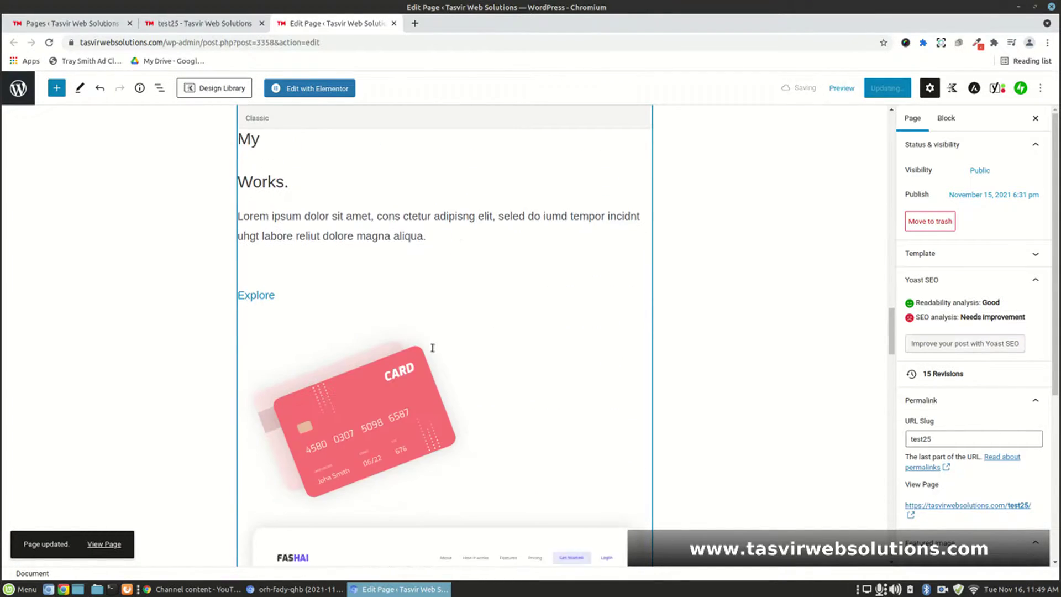
scroll(433, 347, down, 7)
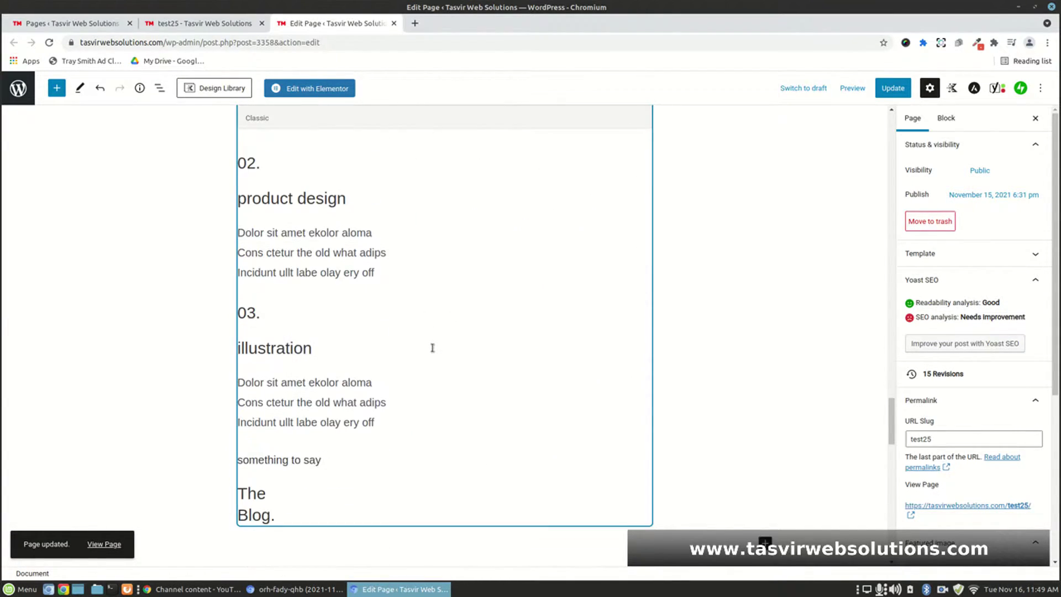
scroll(431, 349, up, 3)
scroll(432, 349, up, 2)
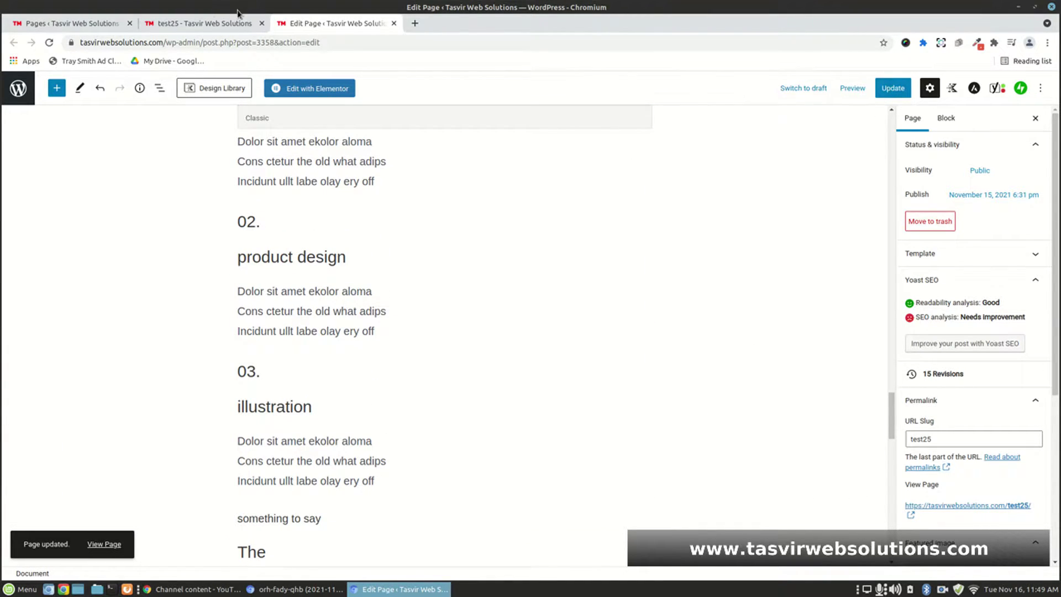
- Reload the live test25 page and scroll through its unstyled text and stacked images
click(208, 27)
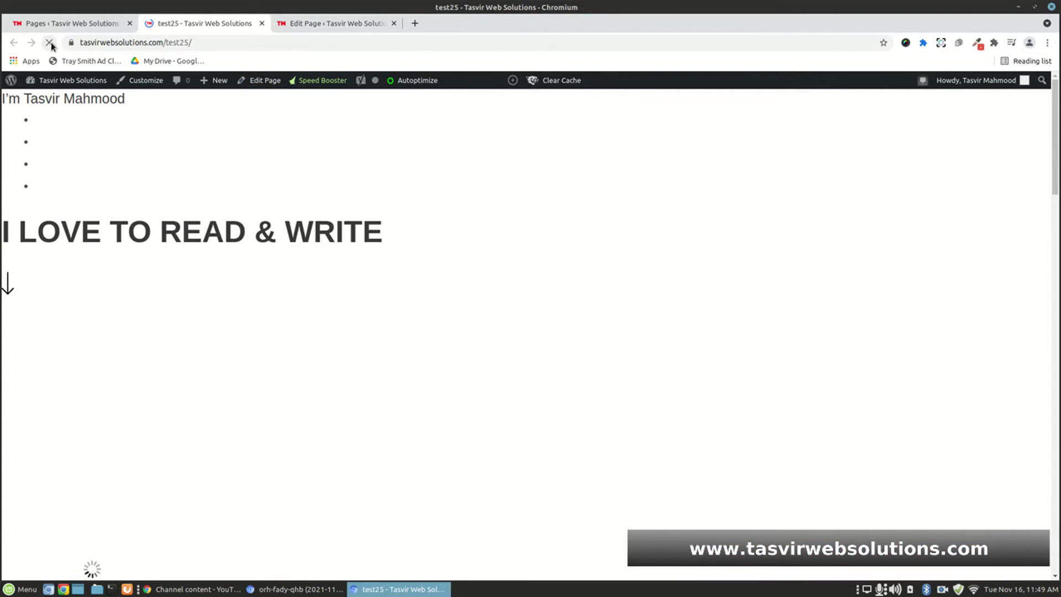
scroll(430, 190, down, 2)
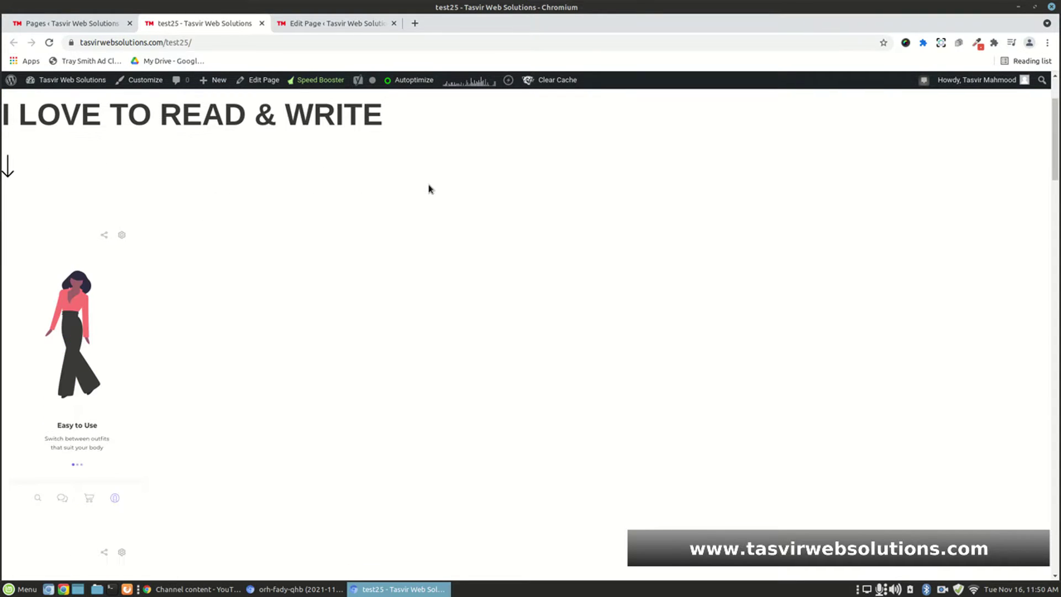
scroll(430, 189, down, 10)
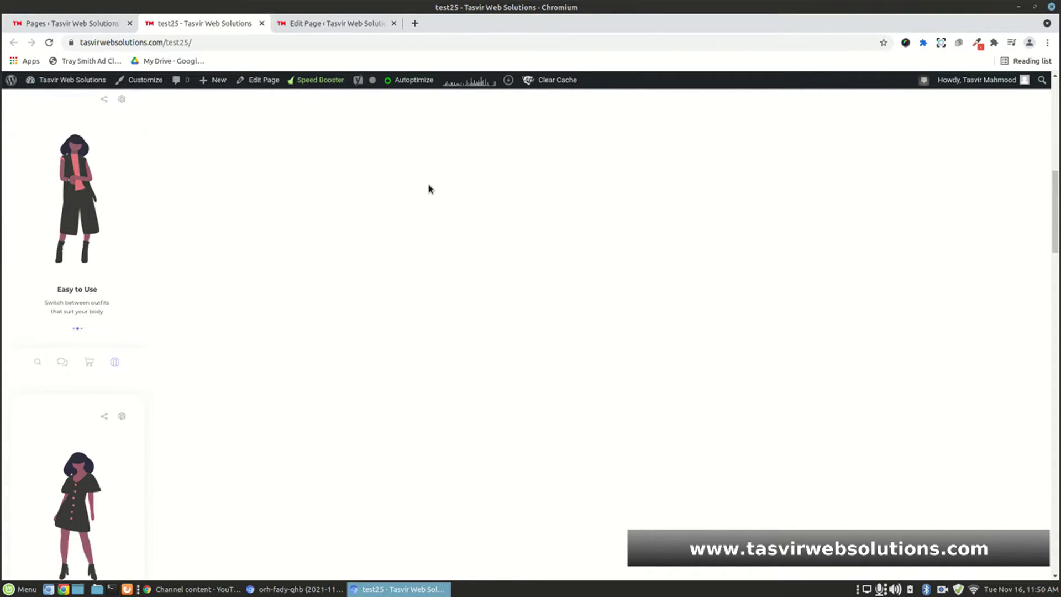
drag(1054, 259, 1057, 145)
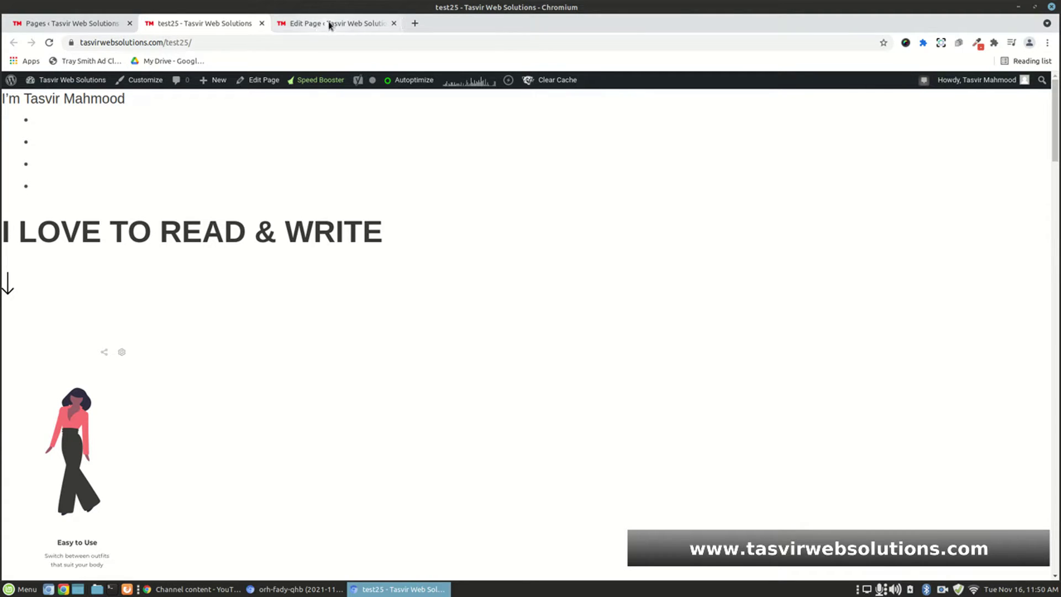
- Return to the editor tab and scroll up to the 'I LOVE TO READ & WRITE' heading
click(307, 24)
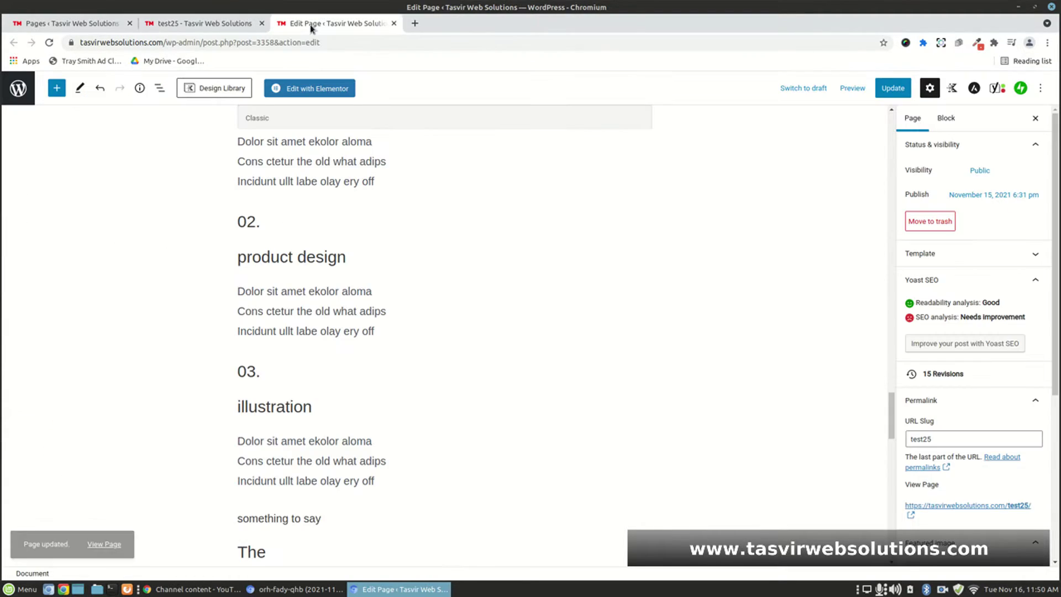
scroll(455, 339, up, 3)
scroll(455, 340, up, 15)
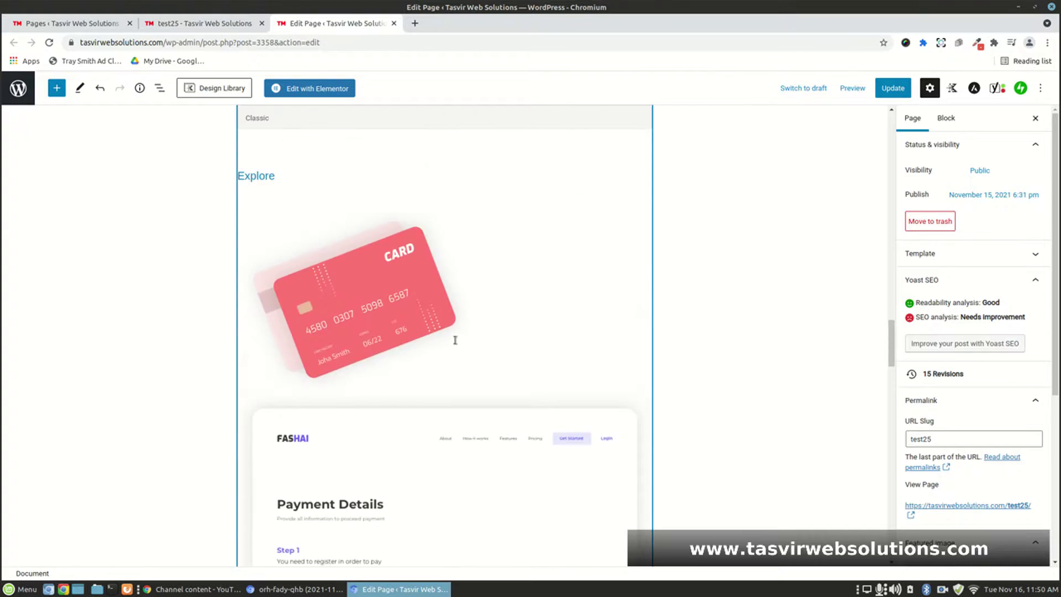
scroll(454, 339, up, 4)
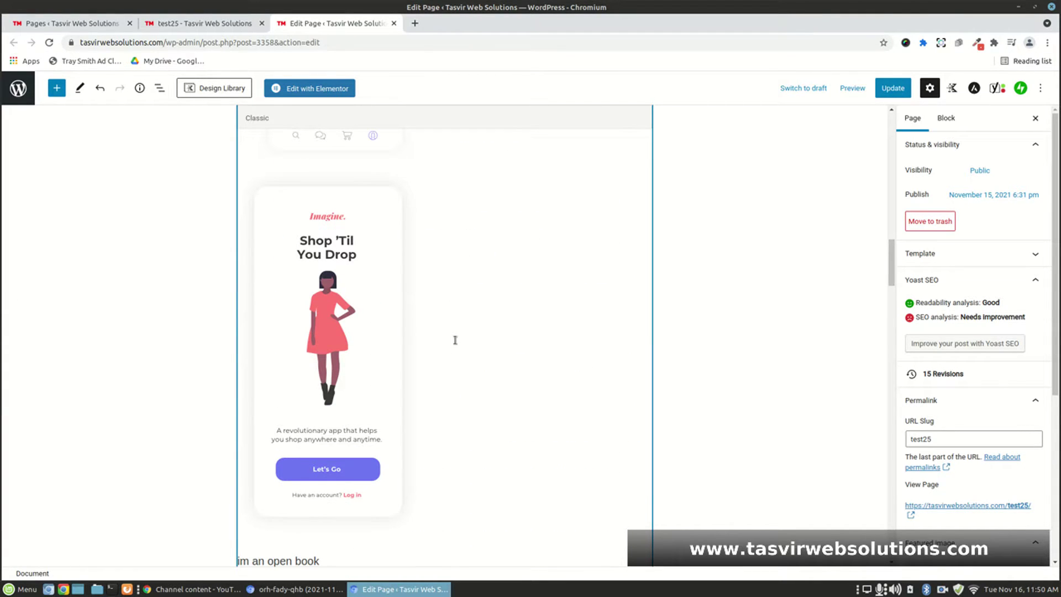
scroll(455, 340, up, 8)
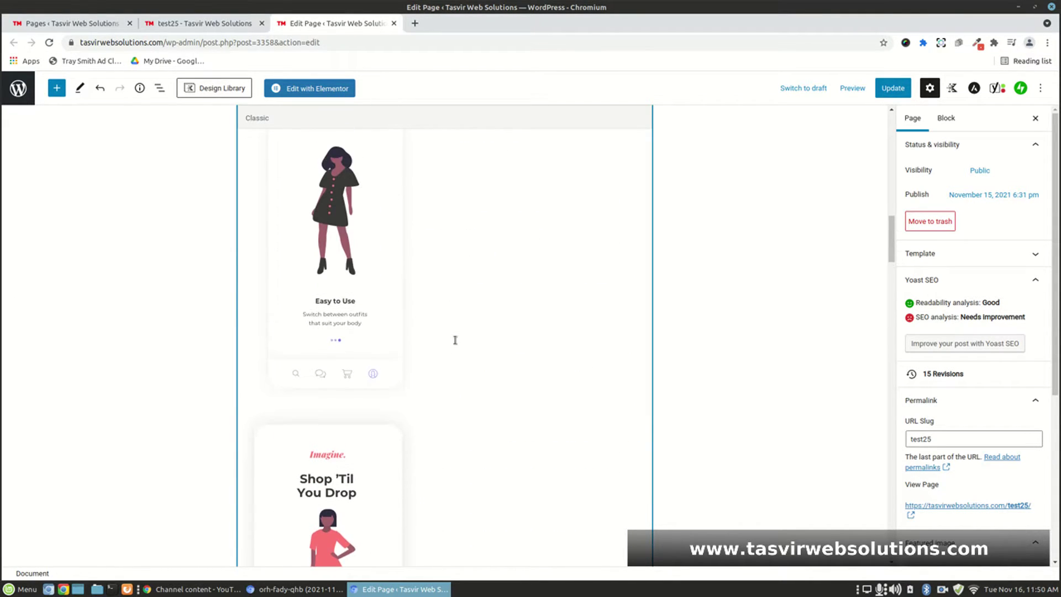
scroll(455, 340, up, 10)
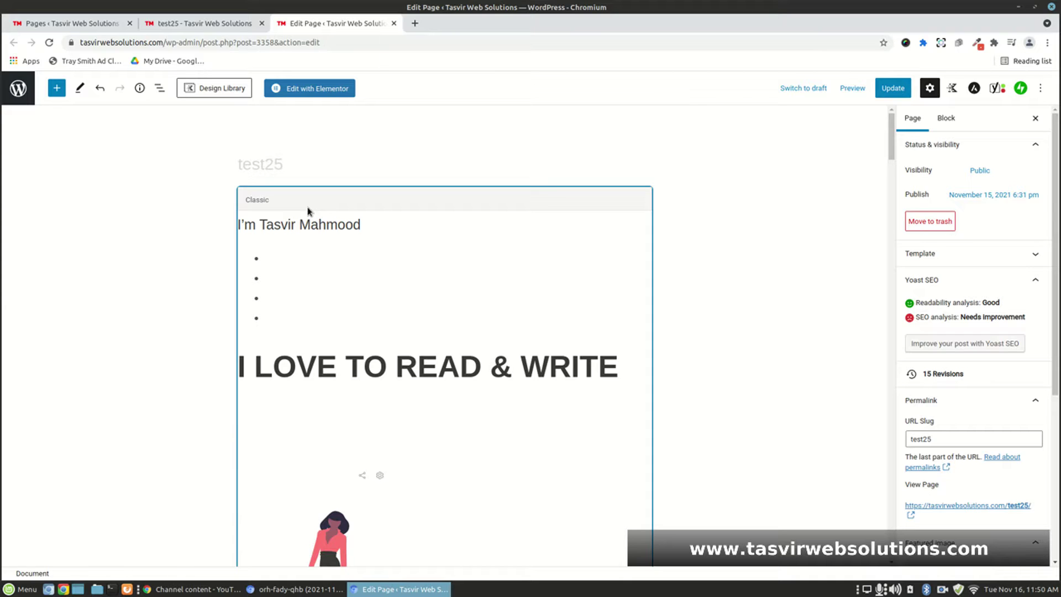
- Launch Edit with Elementor for test25, glancing at the still-unstyled live page while it loads
click(302, 95)
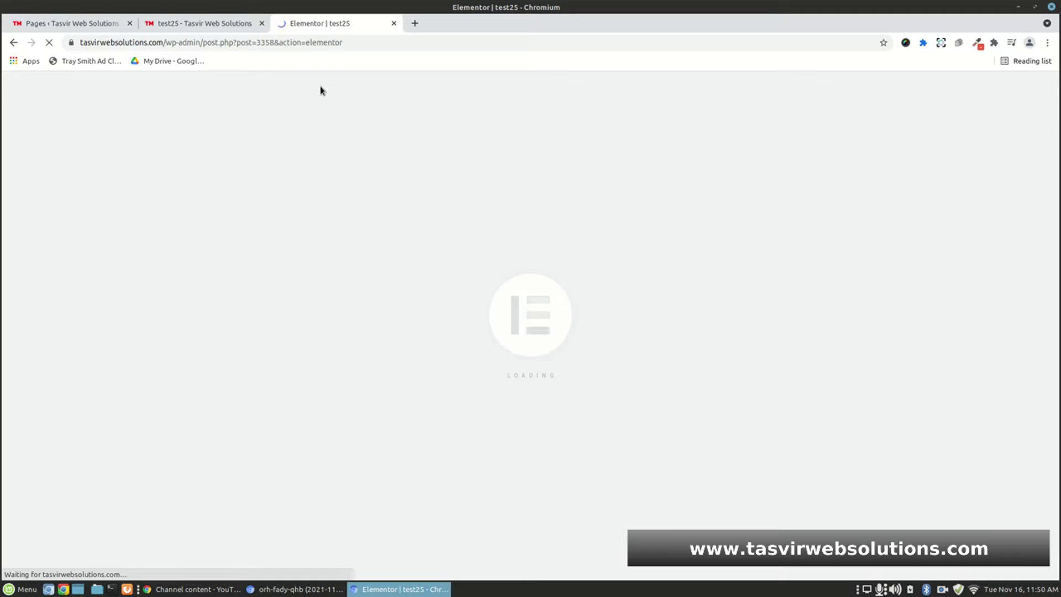
click(227, 30)
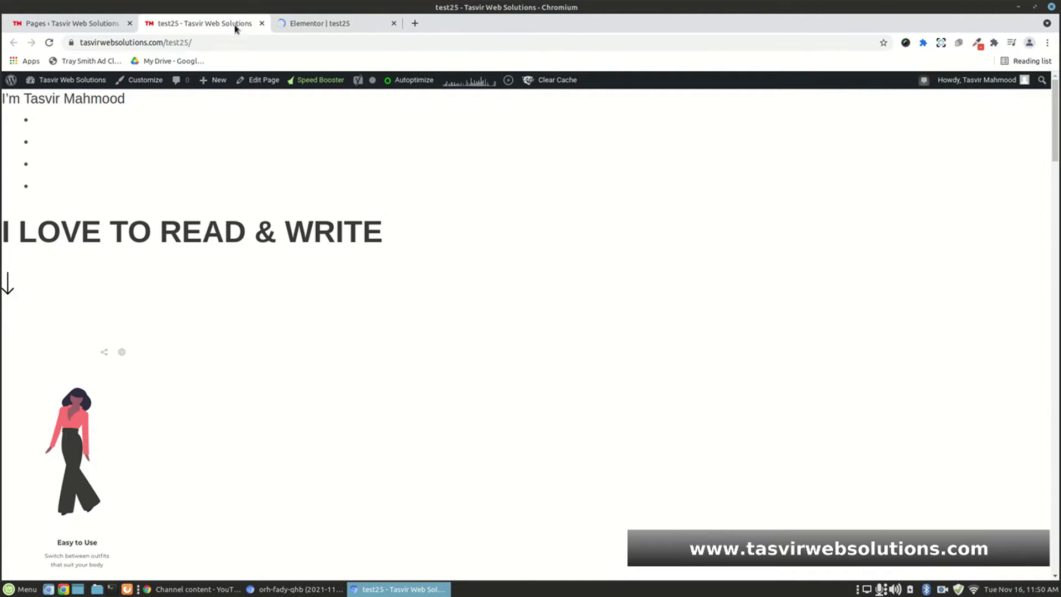
click(327, 26)
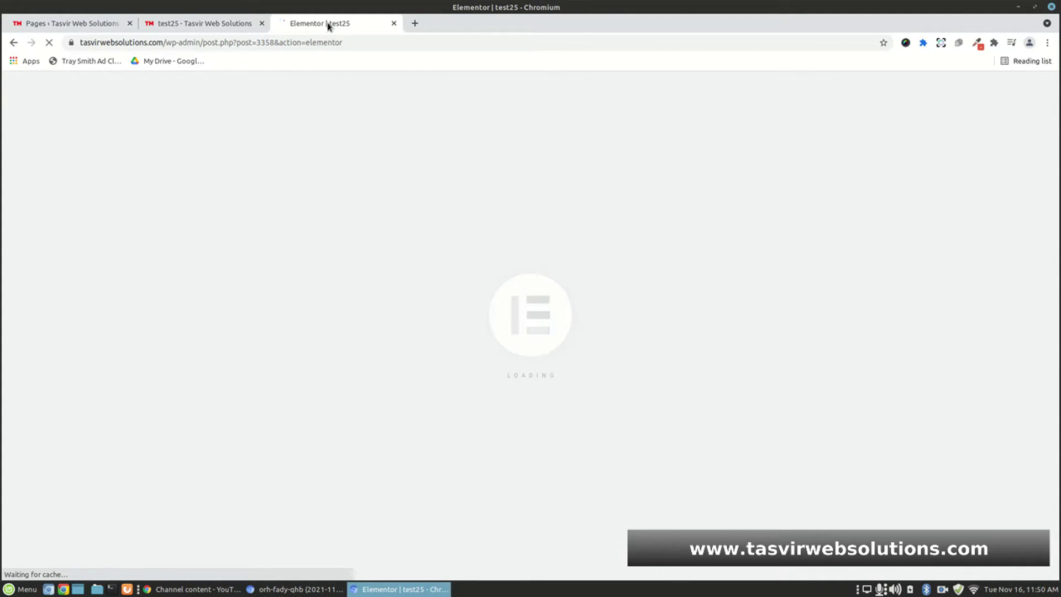
- Scroll through the live test25 page to check its current appearance
click(240, 27)
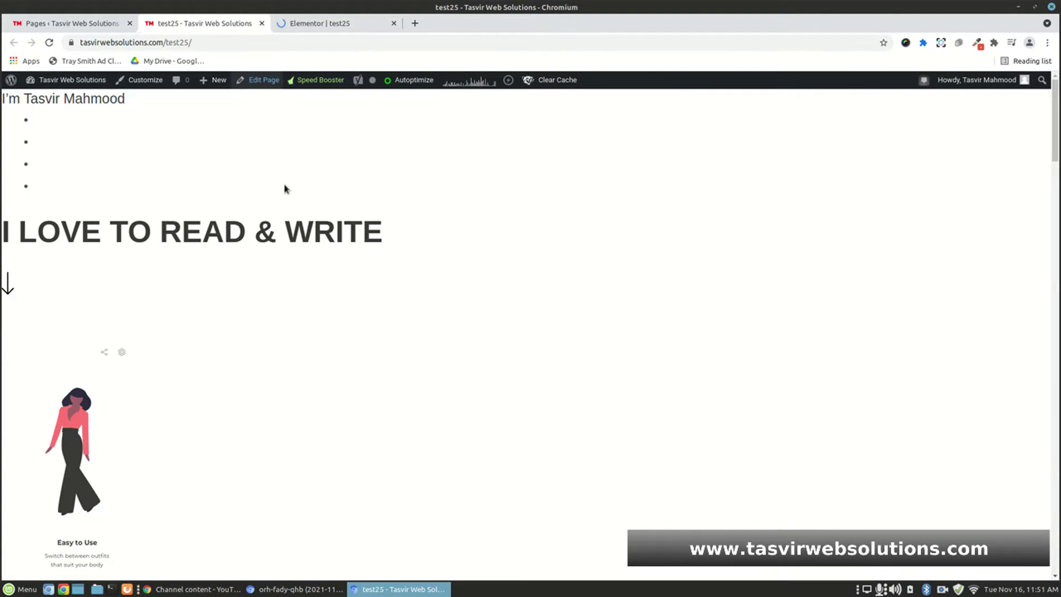
scroll(280, 357, down, 5)
scroll(280, 356, down, 8)
scroll(280, 356, down, 11)
scroll(281, 356, down, 8)
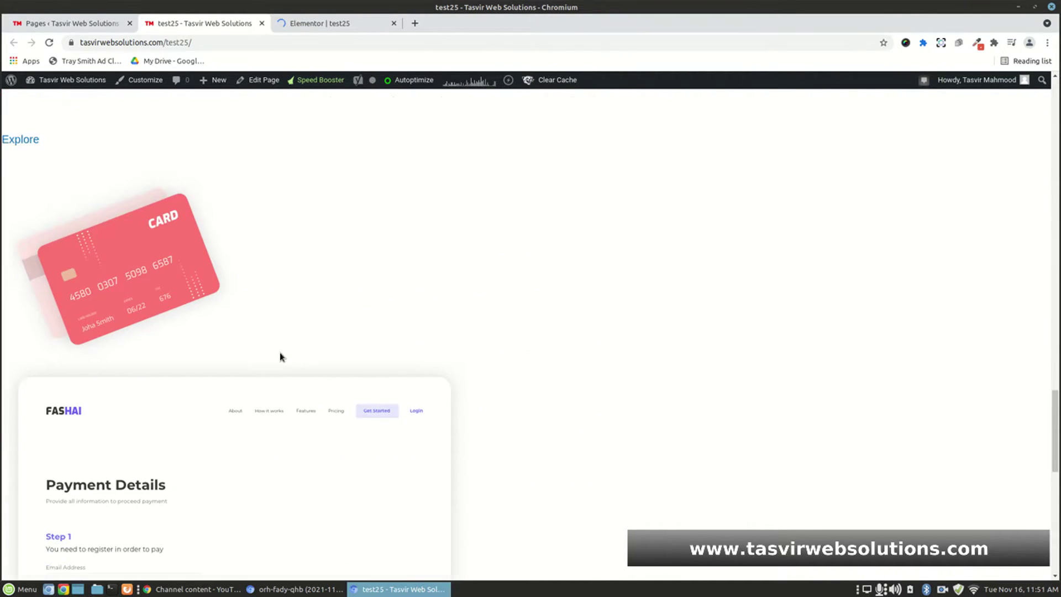
scroll(281, 357, down, 9)
scroll(280, 357, down, 3)
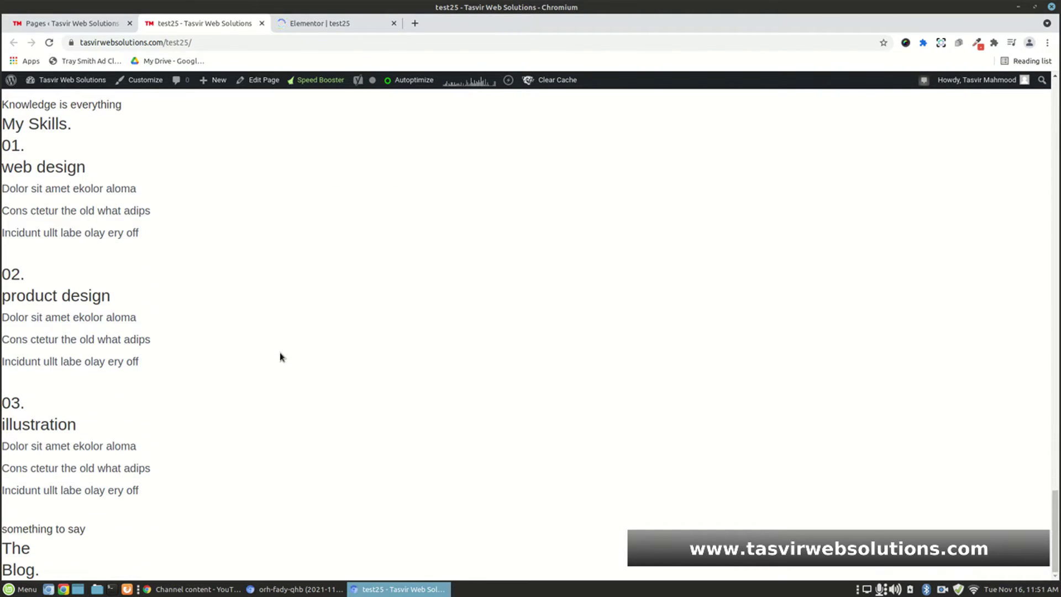
scroll(280, 357, up, 10)
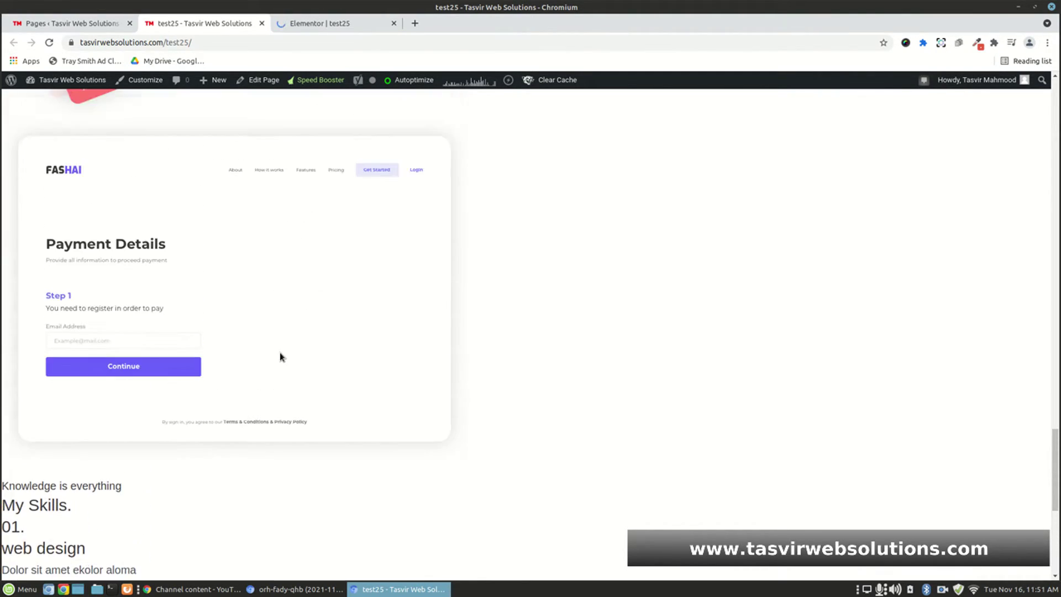
scroll(280, 356, up, 11)
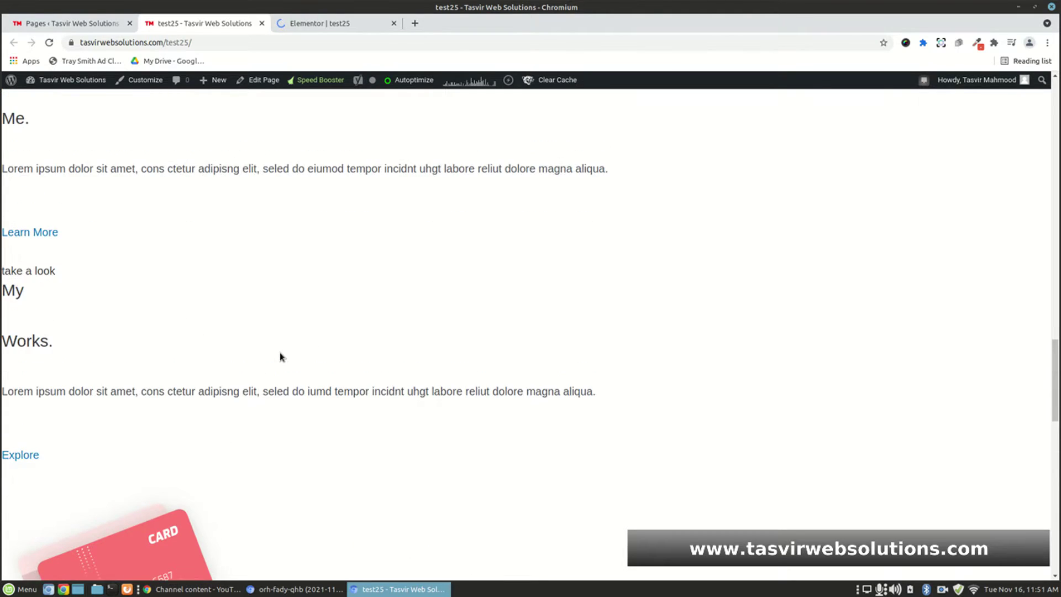
scroll(280, 356, up, 10)
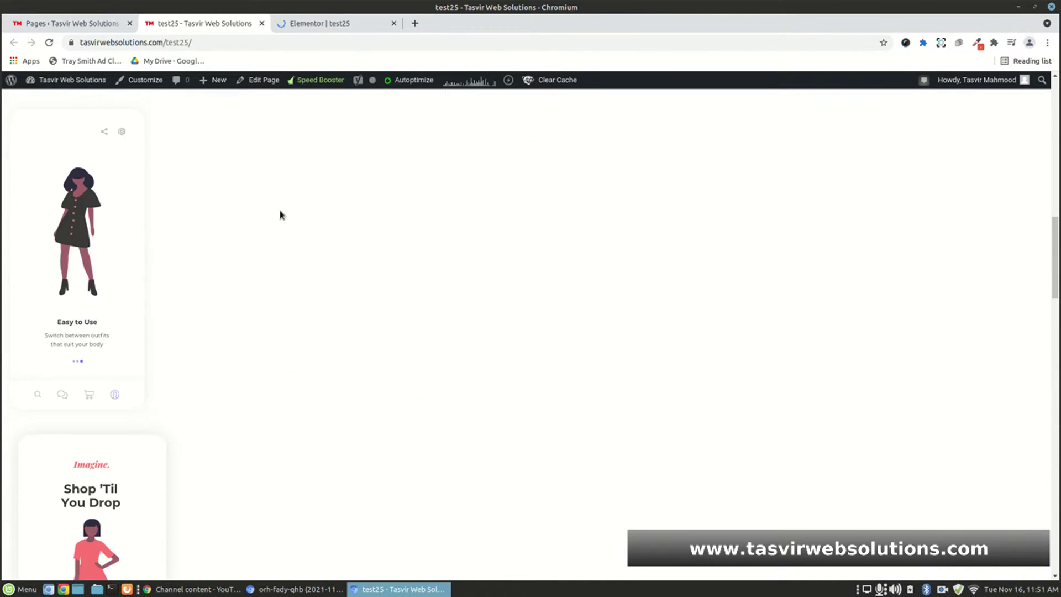
- Switch to the loaded Elementor | test25 tab showing the pink Hello hero
click(311, 29)
scroll(268, 355, down, 3)
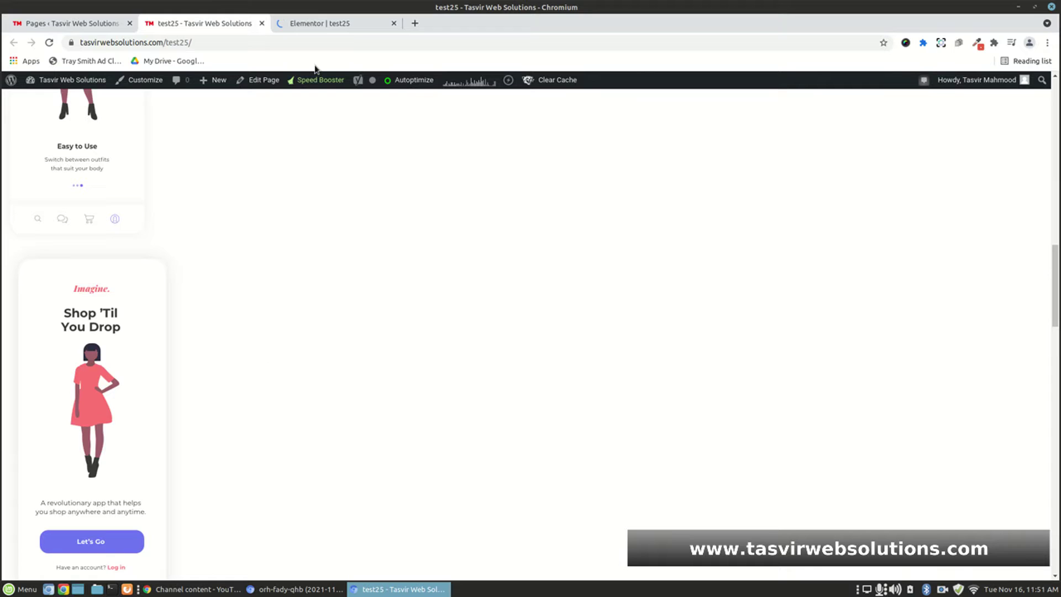
click(321, 34)
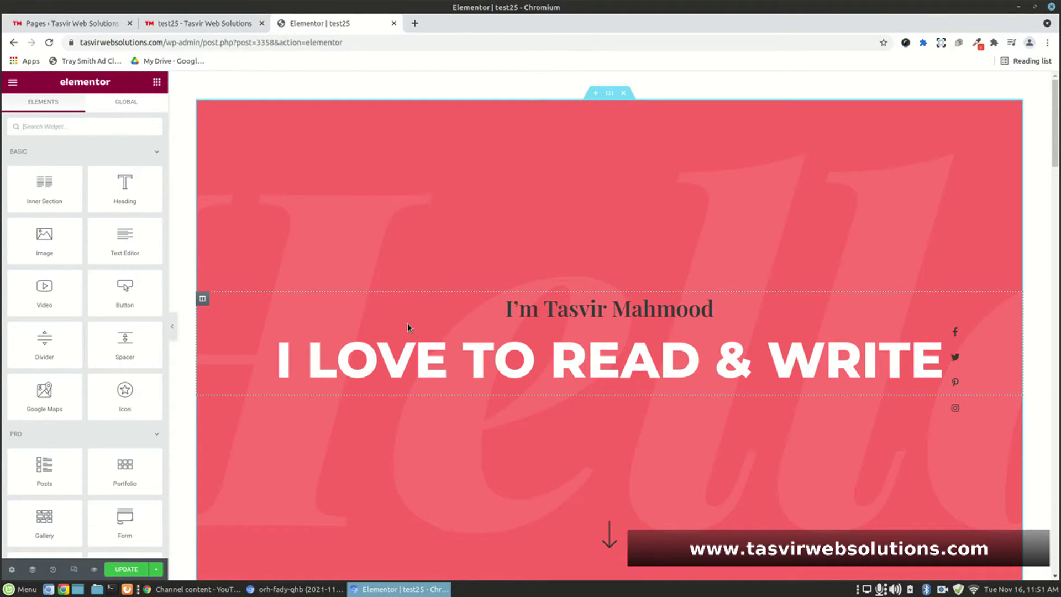
- Review the restored sections on the Elementor canvas, then go to the live test25 tab
scroll(467, 351, down, 3)
scroll(467, 351, down, 5)
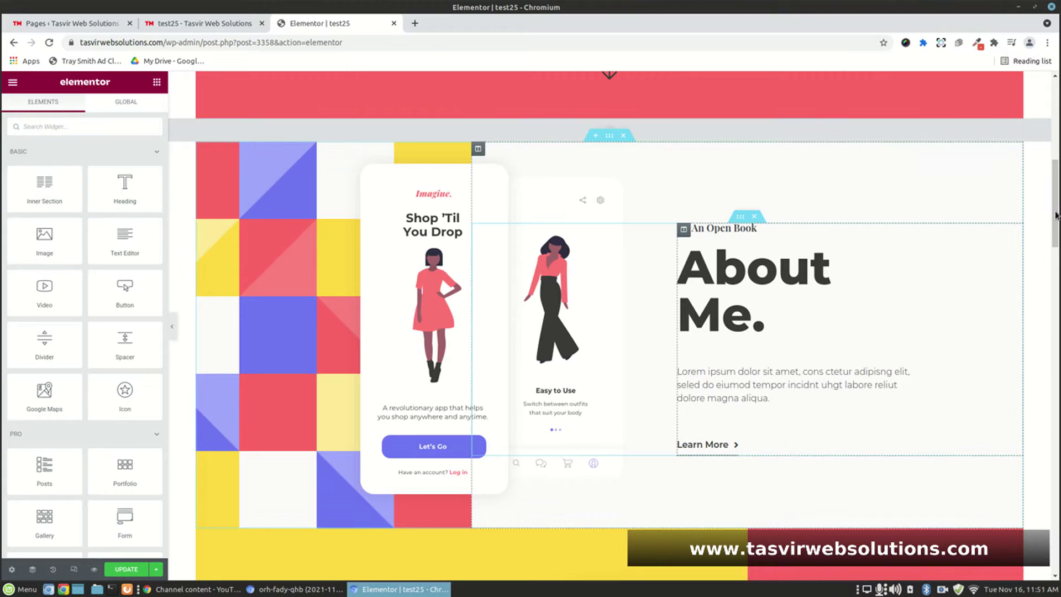
drag(1056, 220, 1056, 138)
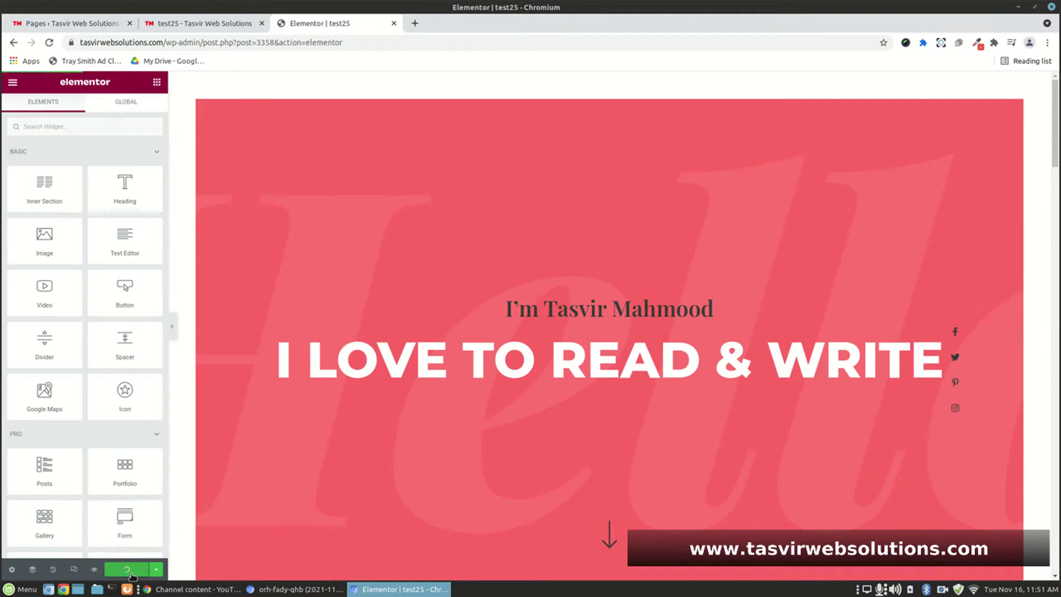
click(205, 23)
- Reload the live test25 page, check the full design down to the bottom, and return to the editor
click(50, 43)
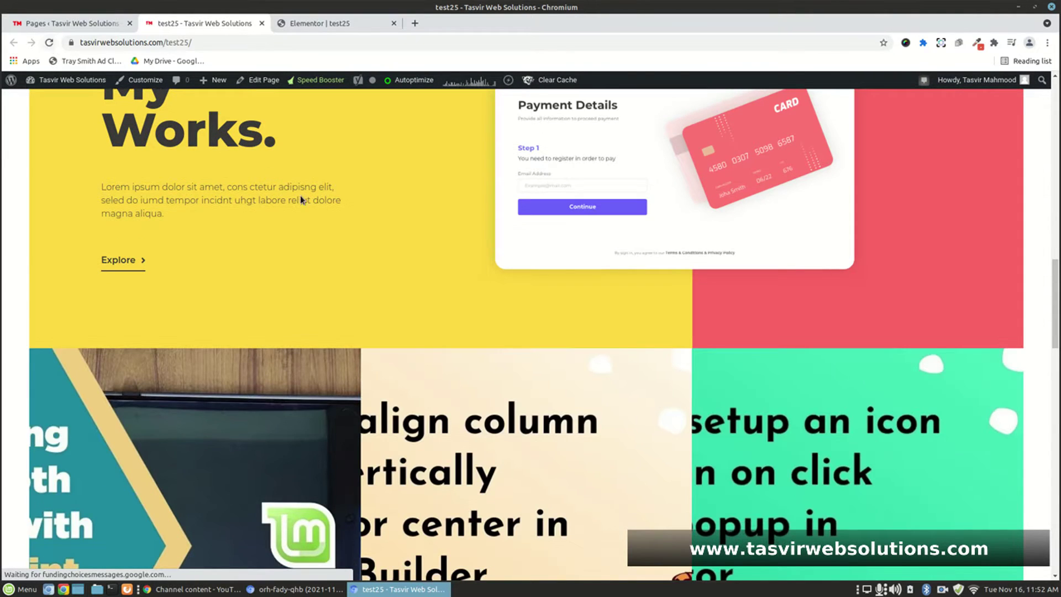
drag(1057, 317, 1056, 553)
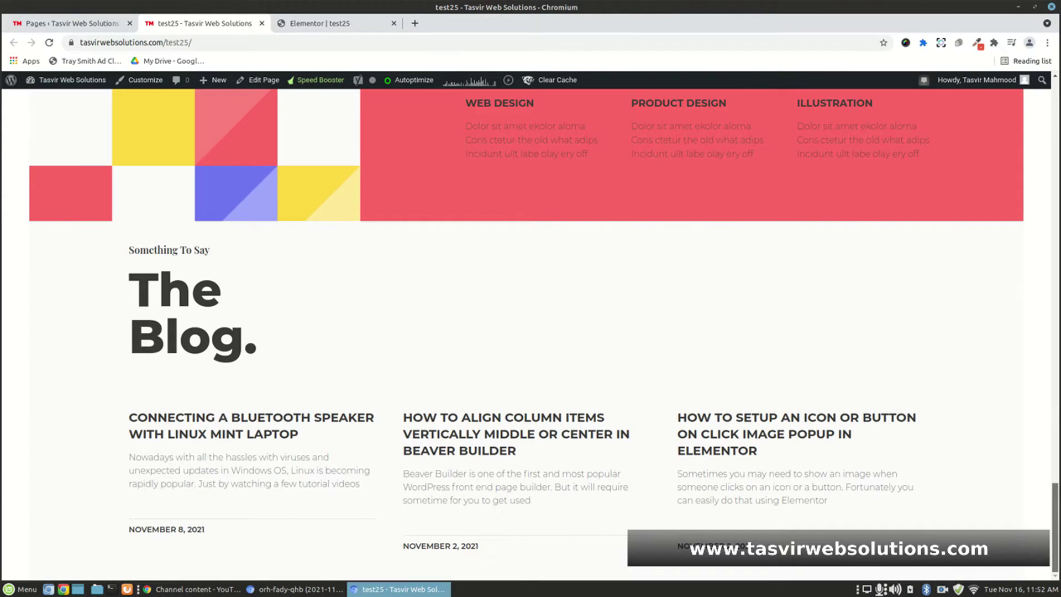
key(Home)
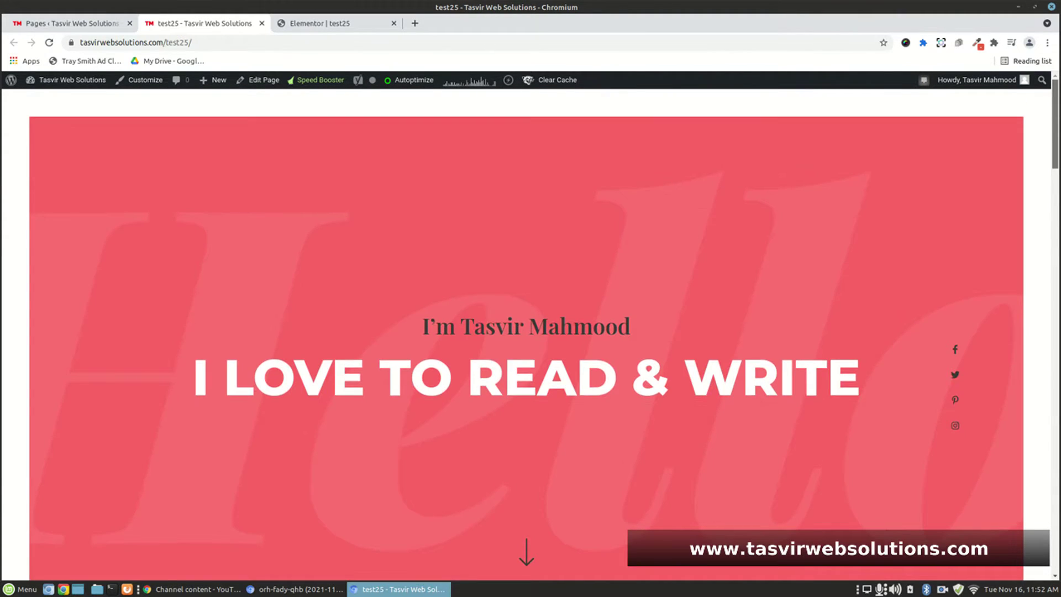
click(378, 25)
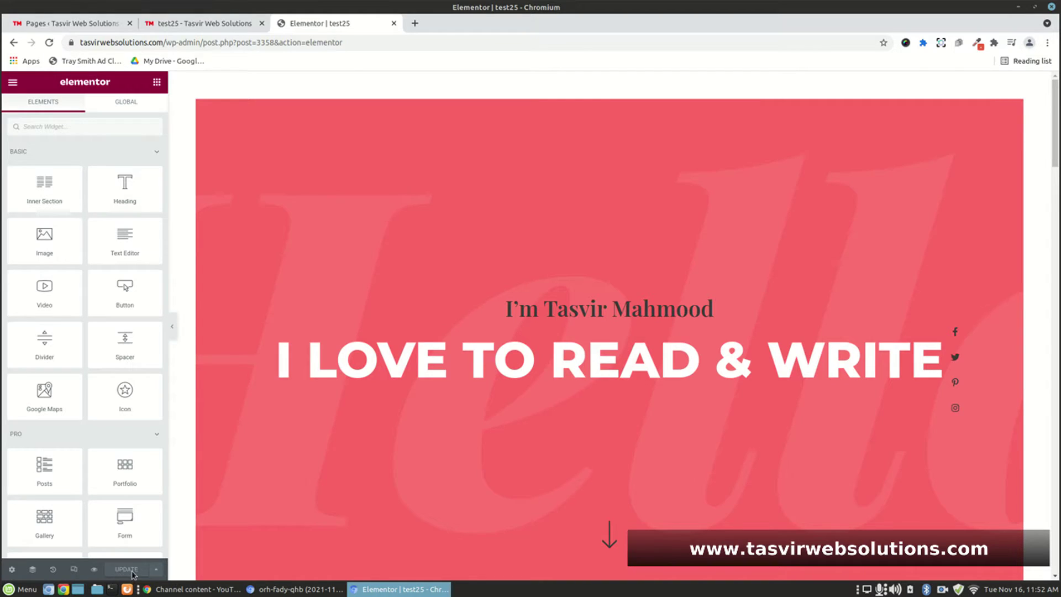
- Delete the trailing space from the name heading, update the page, and open the live test25 tab
click(740, 304)
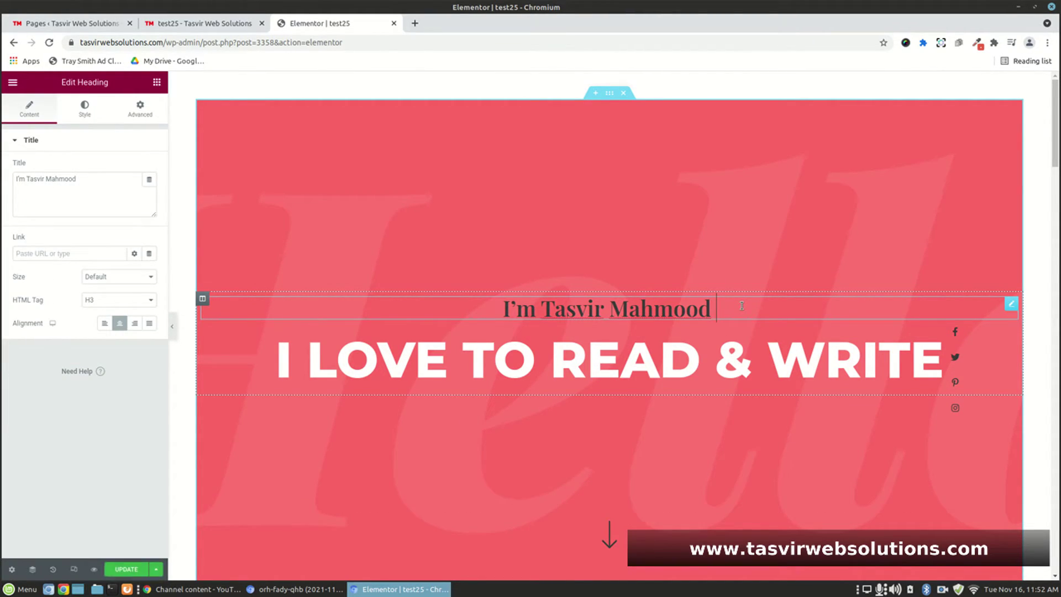
key(BackSpace)
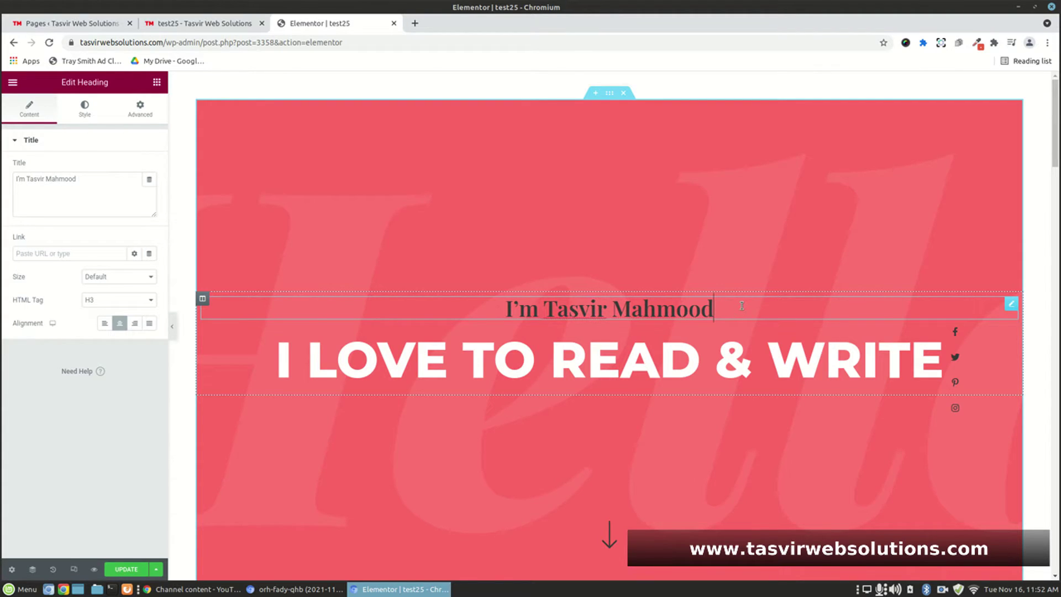
click(117, 570)
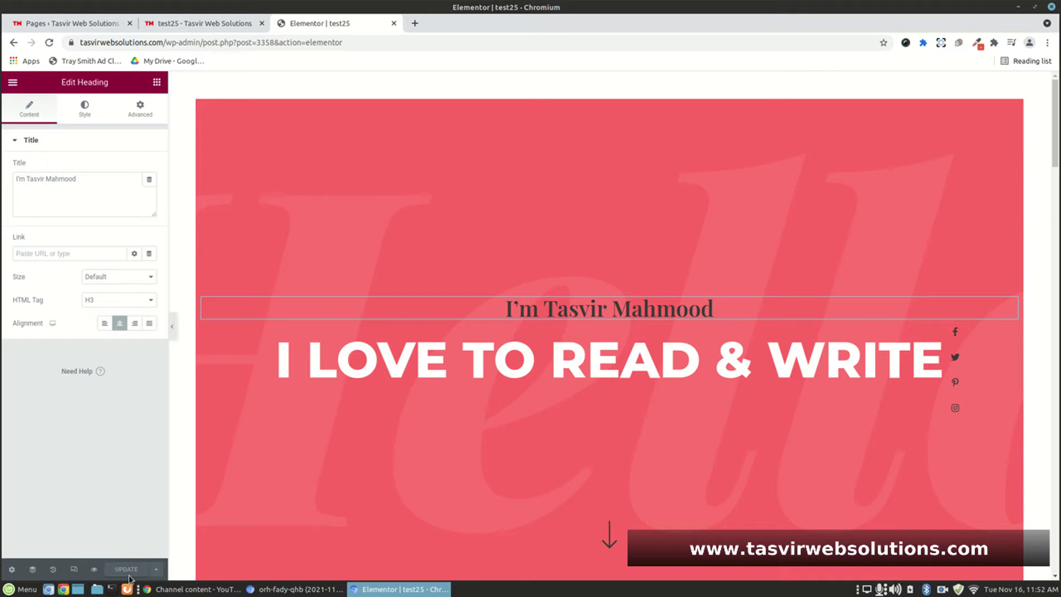
click(187, 29)
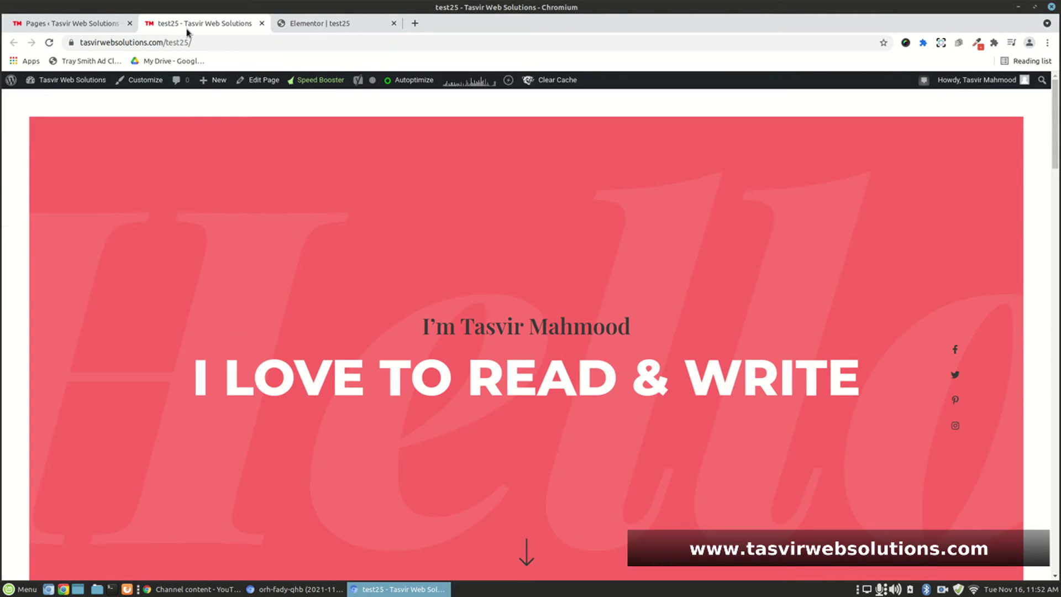
- Bring up the live test25 page to check the update
click(362, 24)
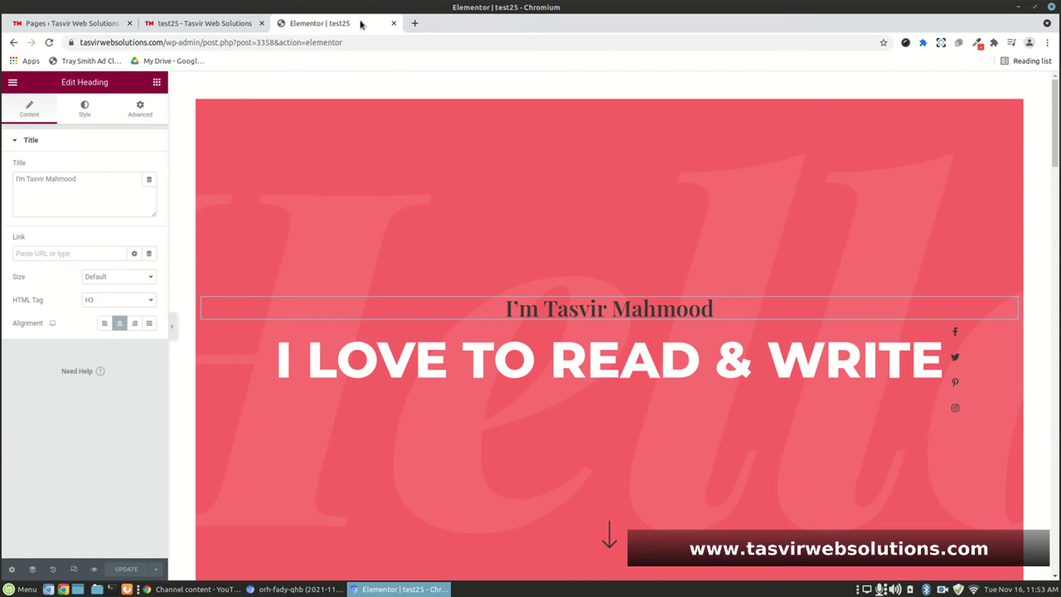
- Review the restored test25 sections down to The Blog, then open a new Chromium tab
scroll(559, 155, down, 5)
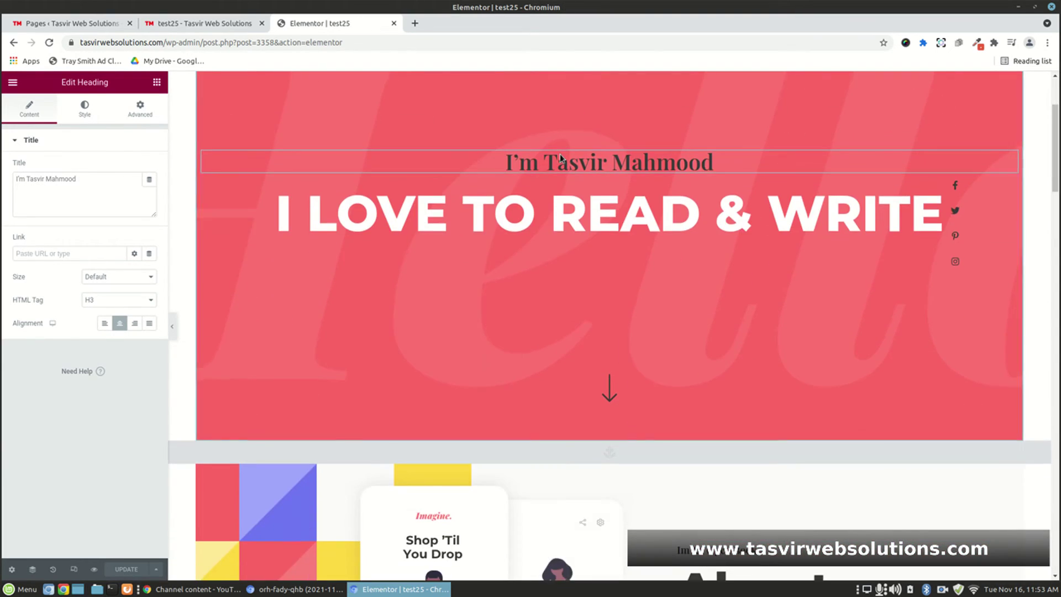
scroll(560, 157, down, 7)
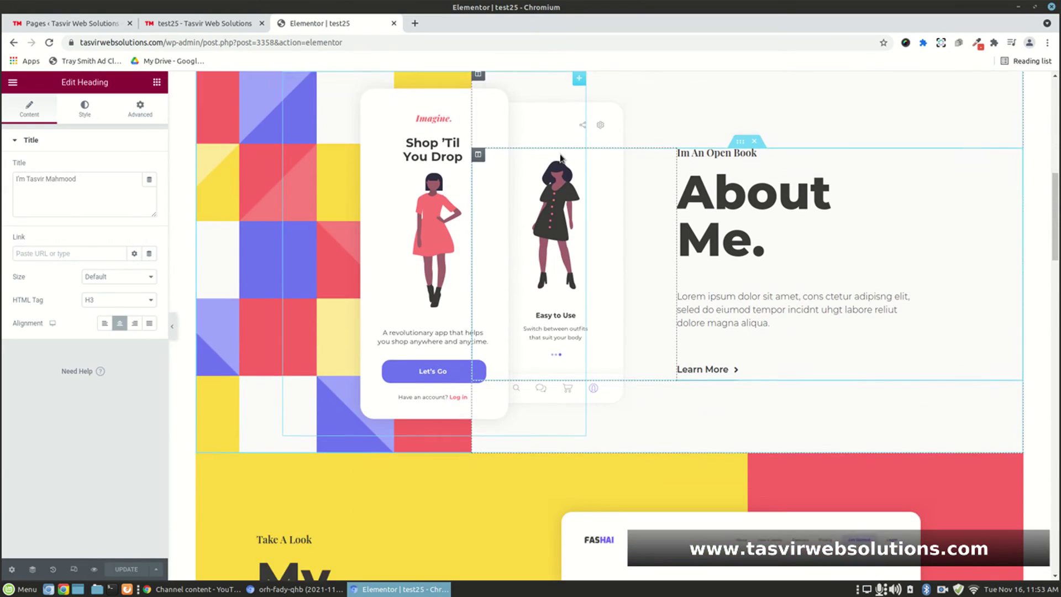
scroll(560, 158, down, 9)
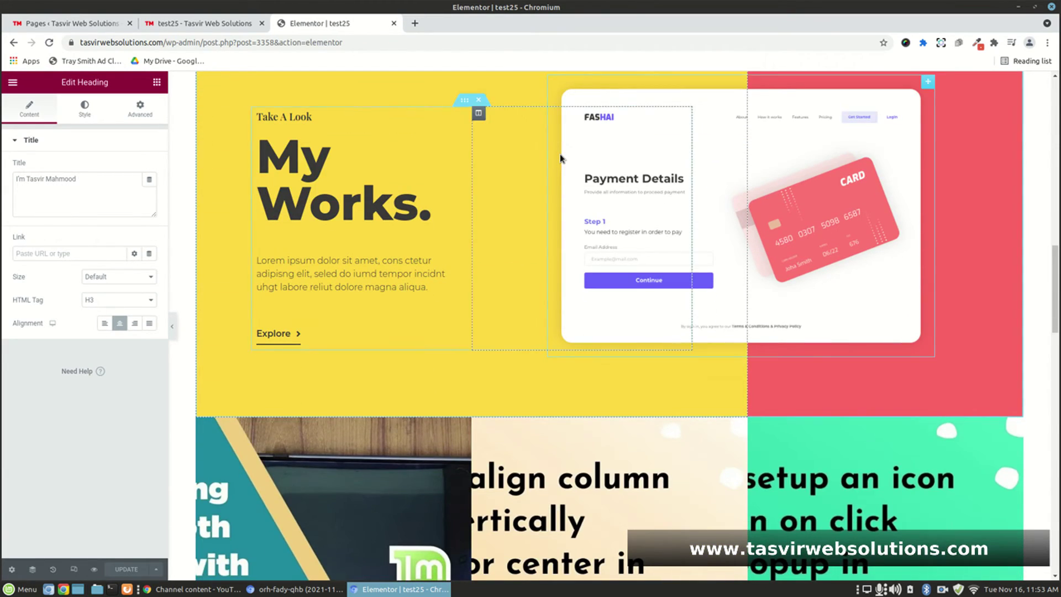
scroll(559, 156, down, 4)
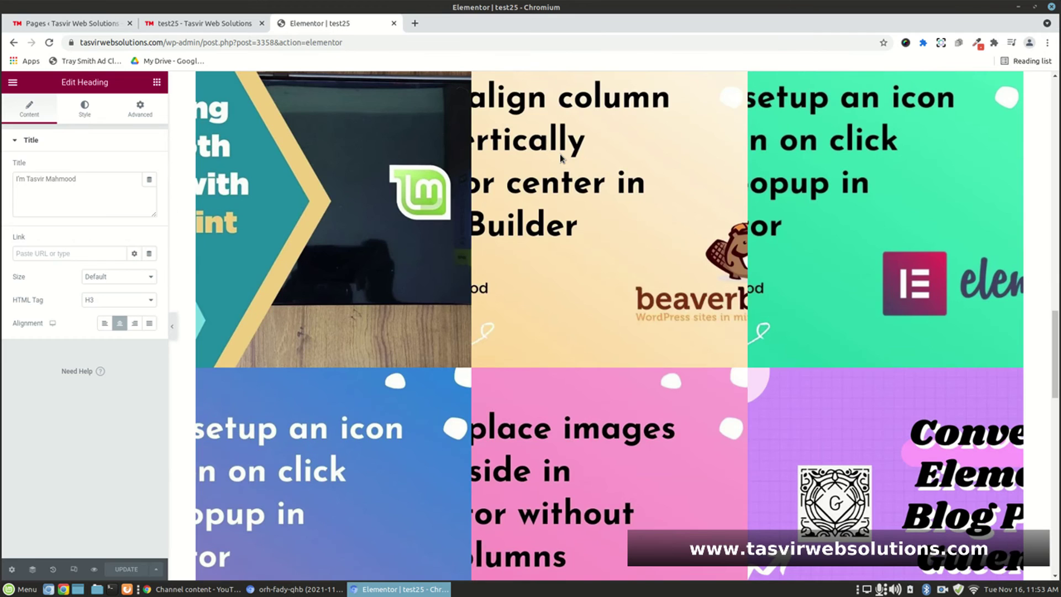
scroll(561, 158, down, 7)
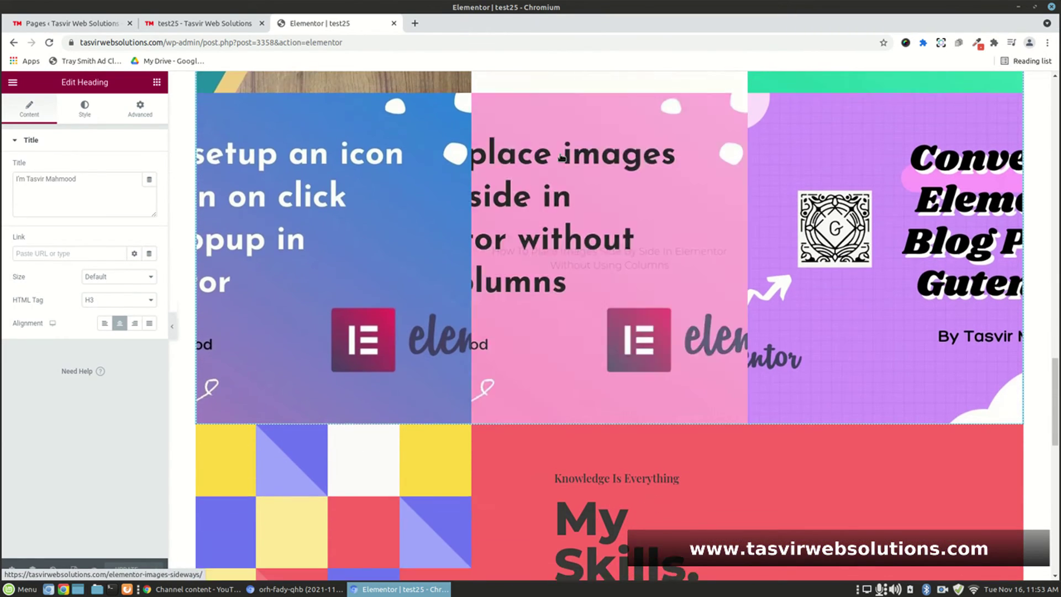
scroll(561, 157, down, 2)
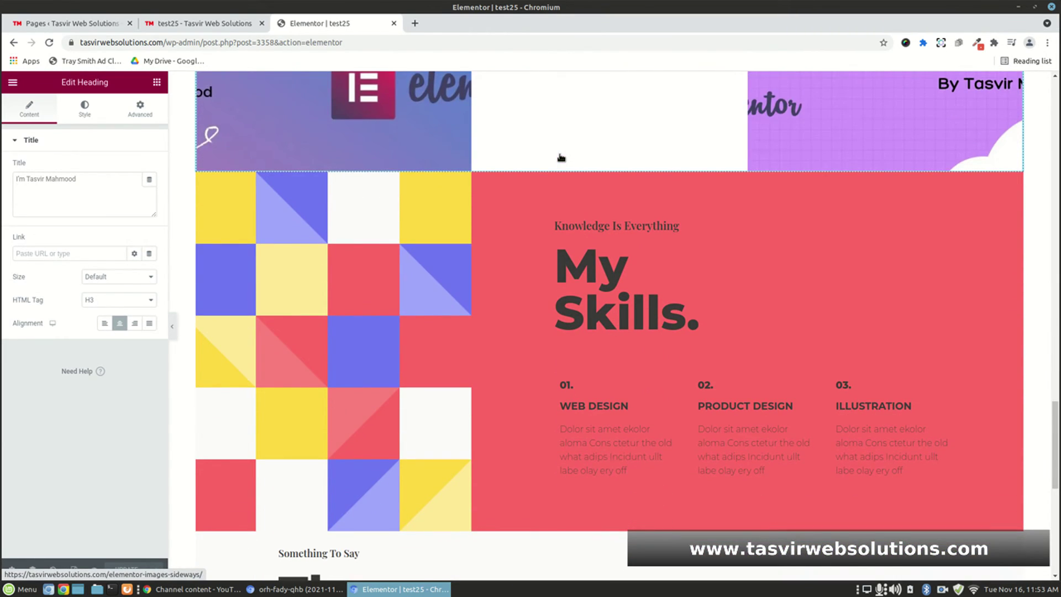
scroll(561, 157, down, 5)
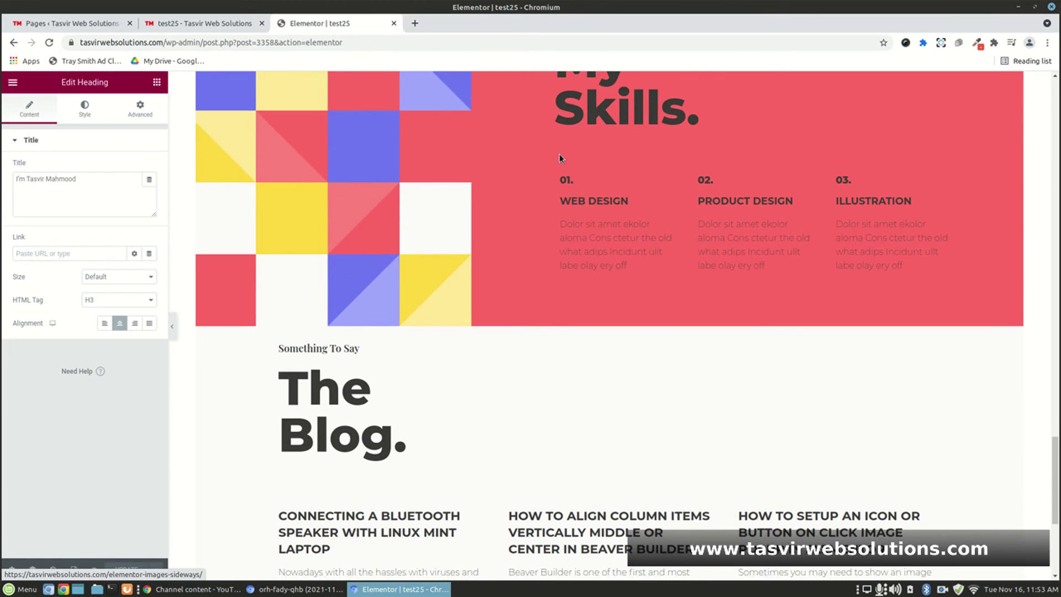
scroll(559, 157, down, 1)
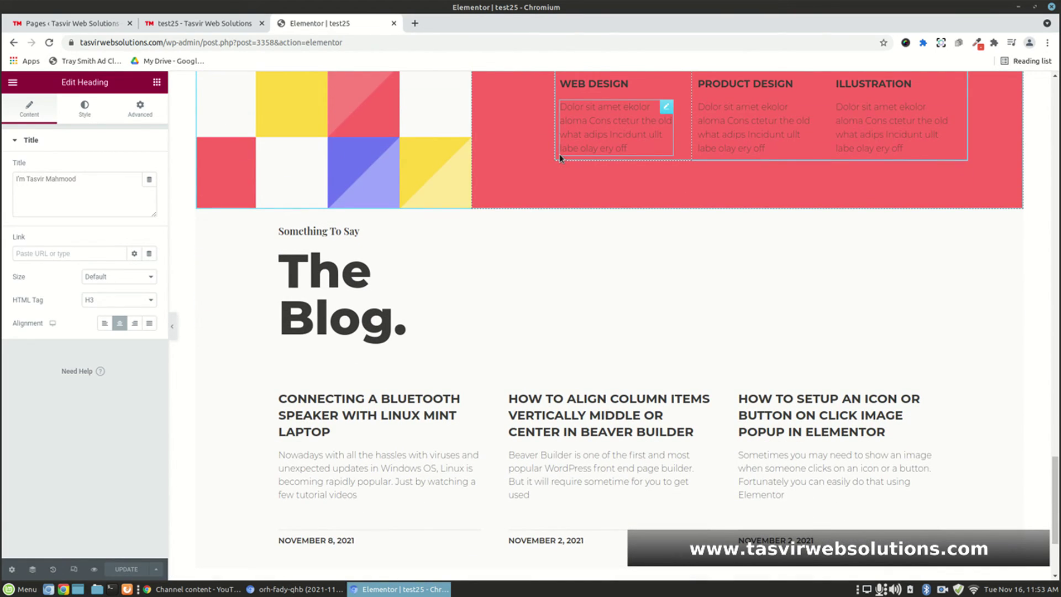
scroll(559, 158, down, 3)
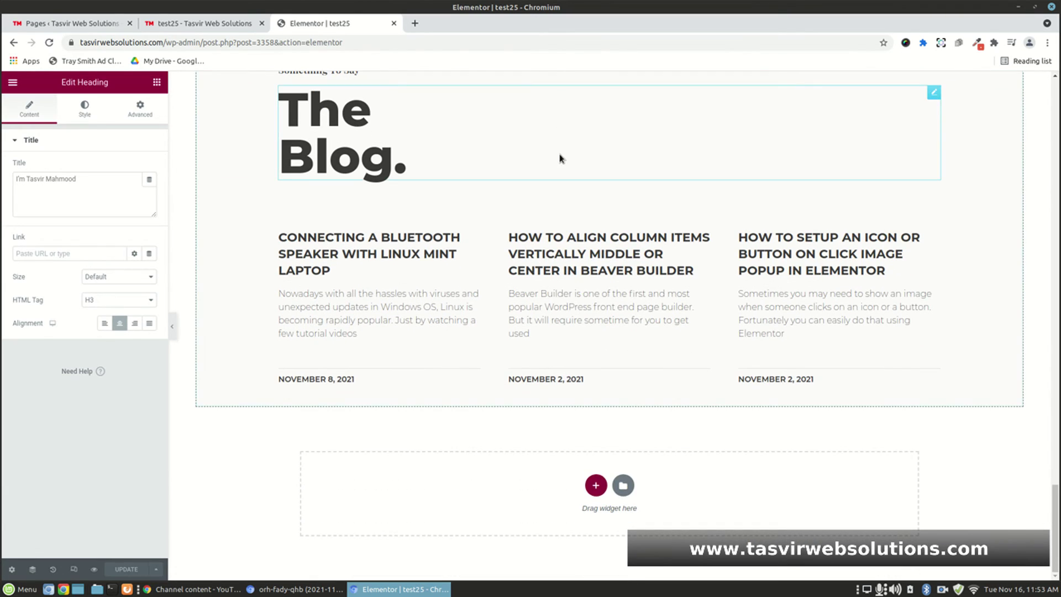
click(415, 23)
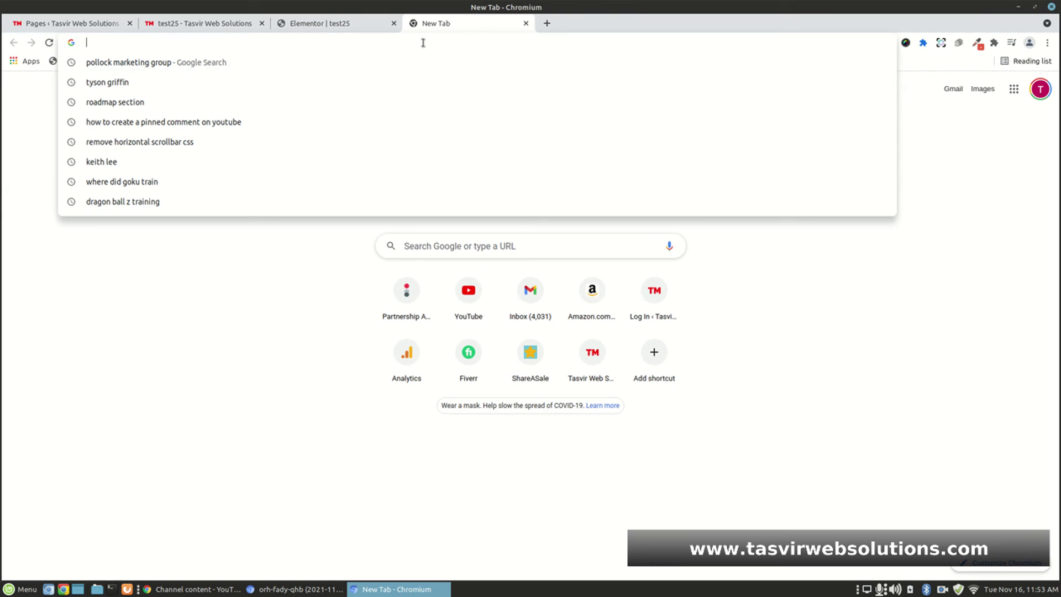
- Load the tasvirwebsolutions.com homepage in the new tab from the 'tas' autocompletion
text(tas)
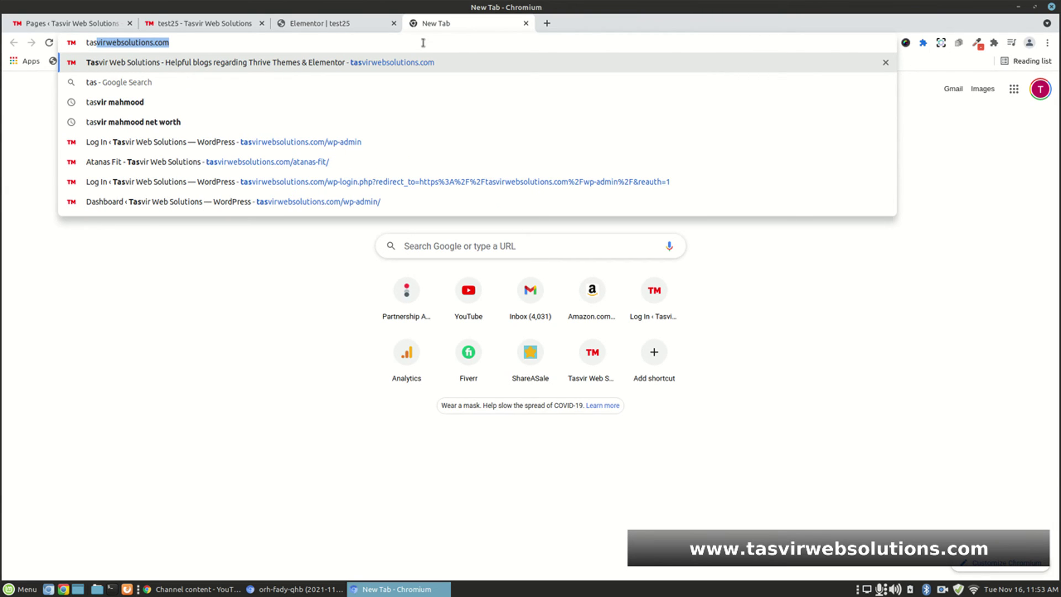
key(Return)
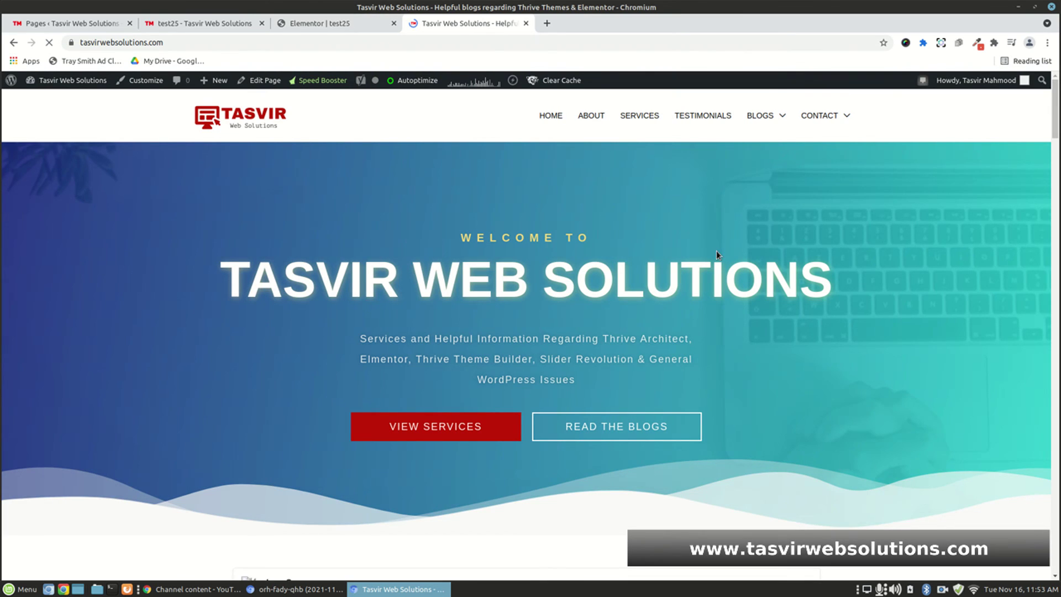
scroll(717, 252, down, 4)
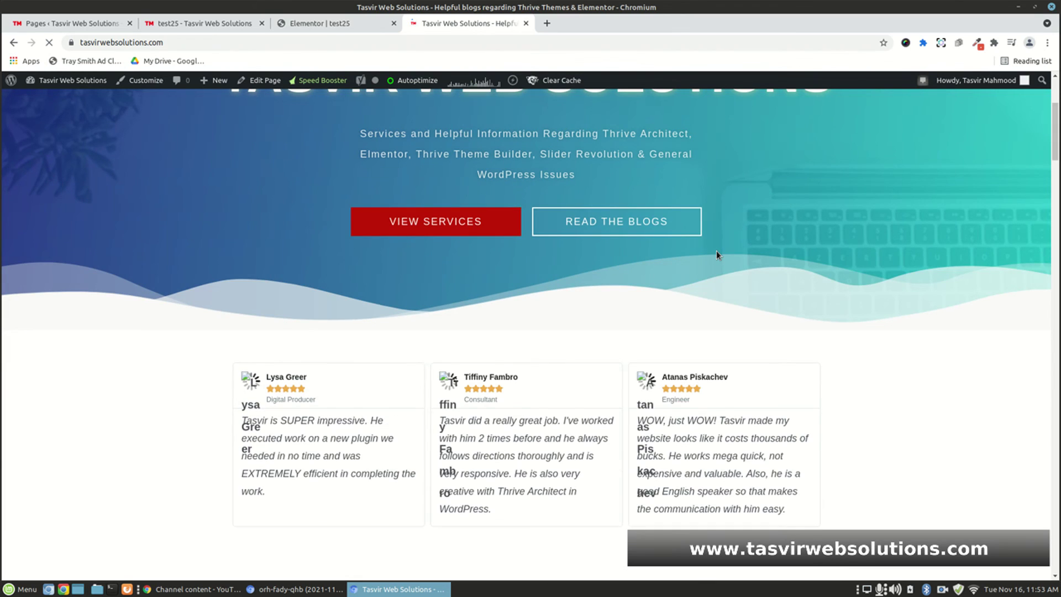
scroll(716, 255, down, 14)
scroll(717, 253, down, 6)
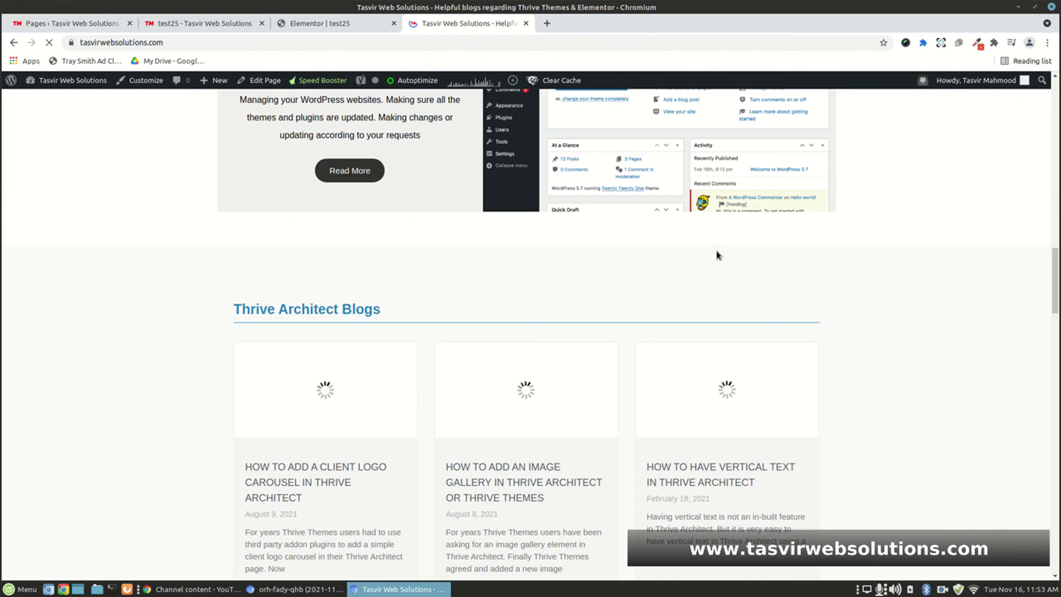
scroll(717, 255, down, 4)
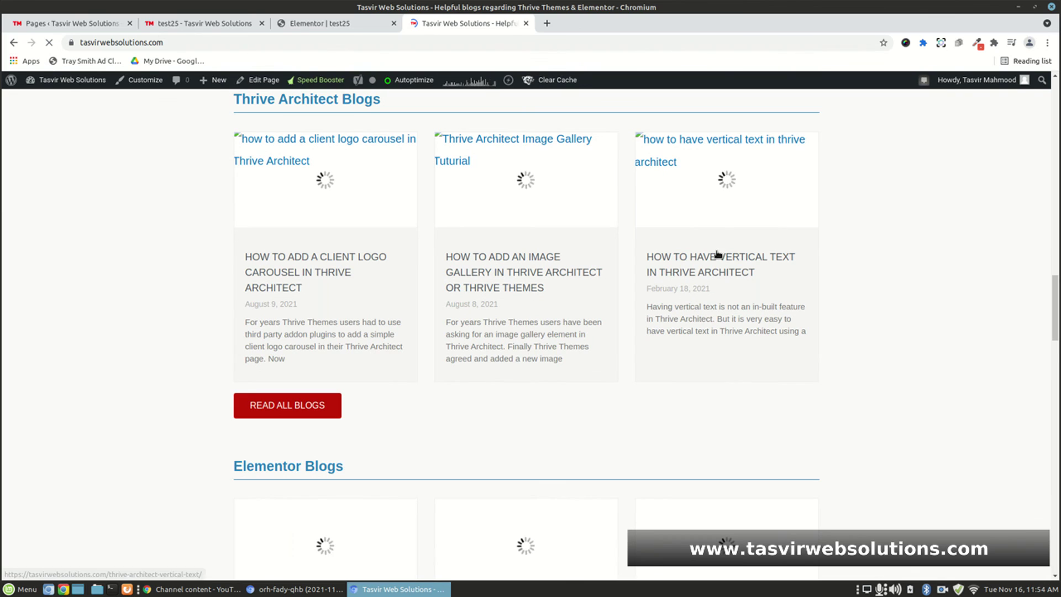
scroll(718, 253, down, 12)
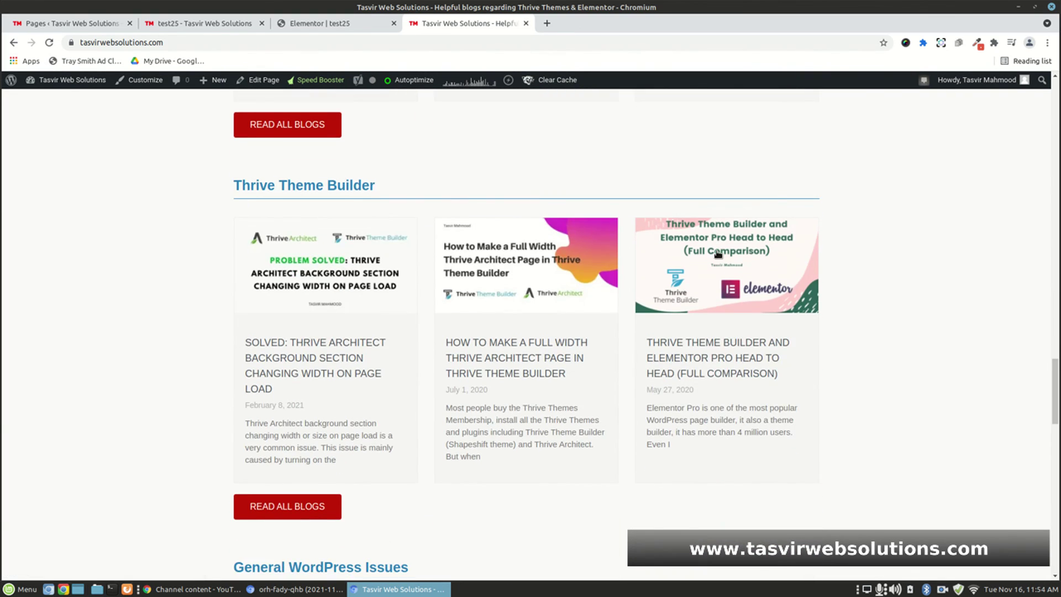
scroll(717, 253, down, 5)
scroll(717, 256, down, 9)
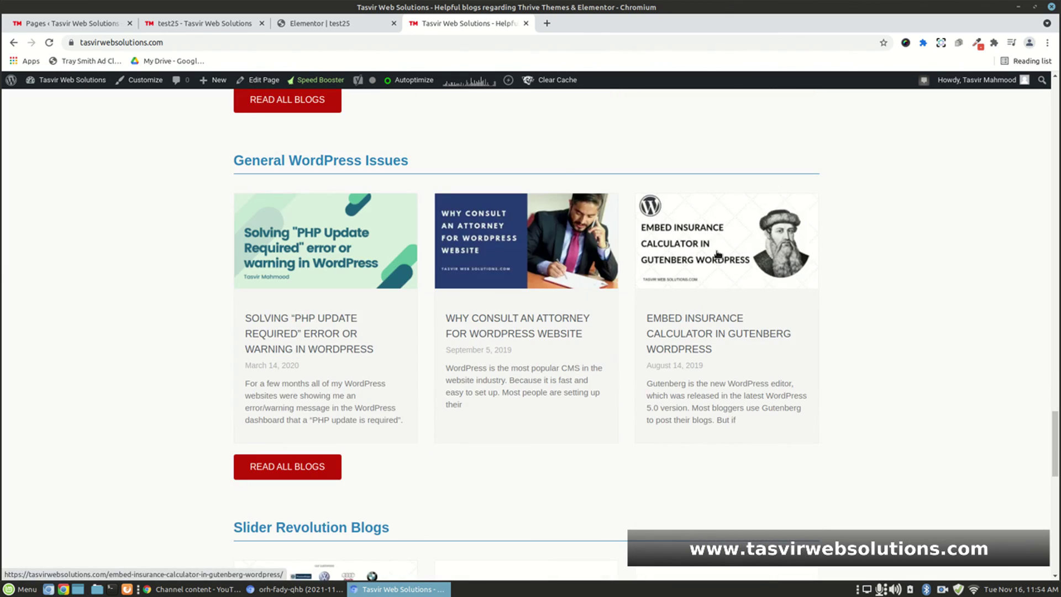
scroll(717, 256, down, 3)
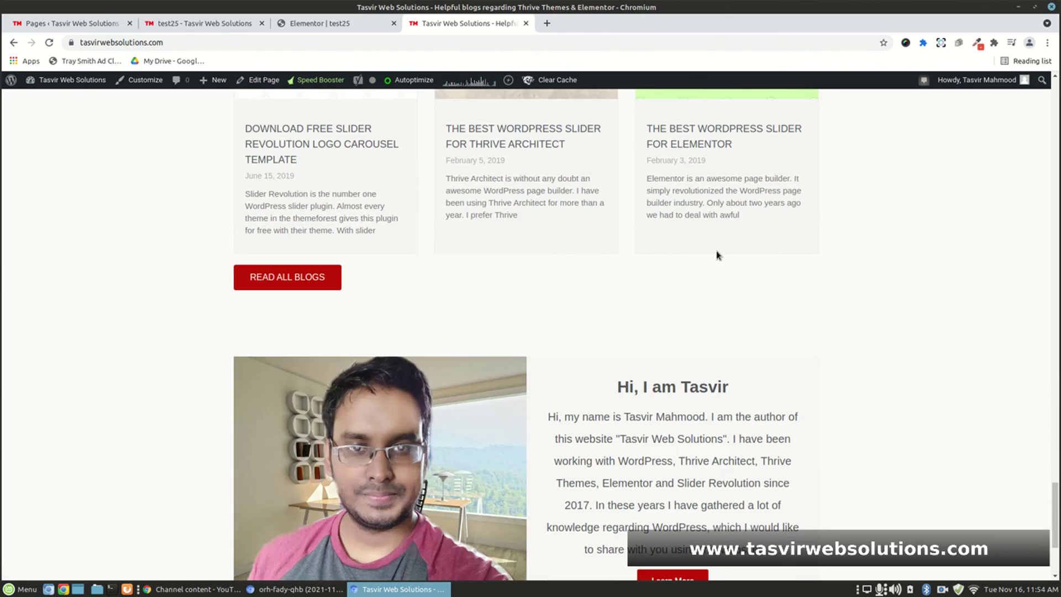